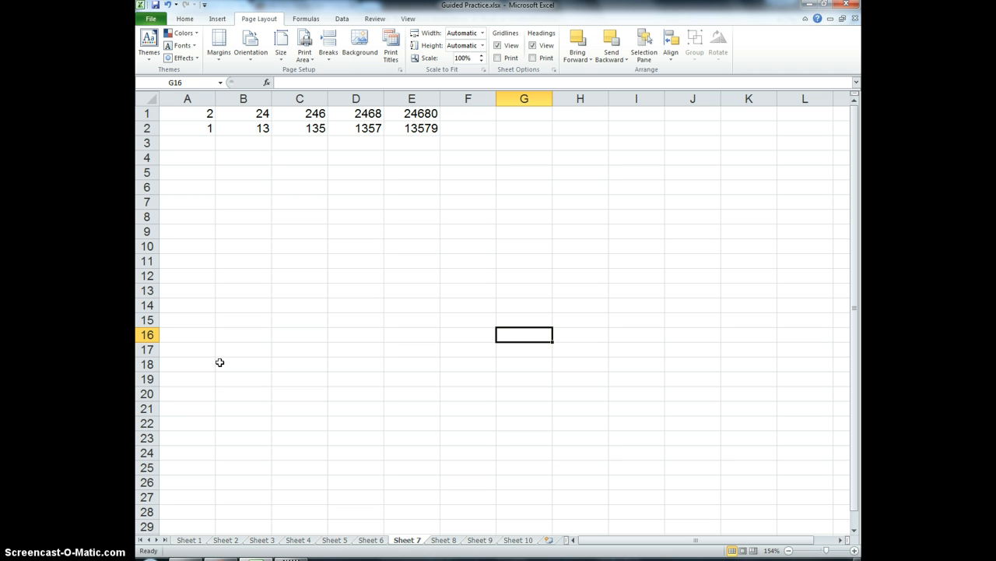
Enter a formula in cell A3 that adds A1 and B1 by cell reference (=A1+B1)
left_click(191, 143)
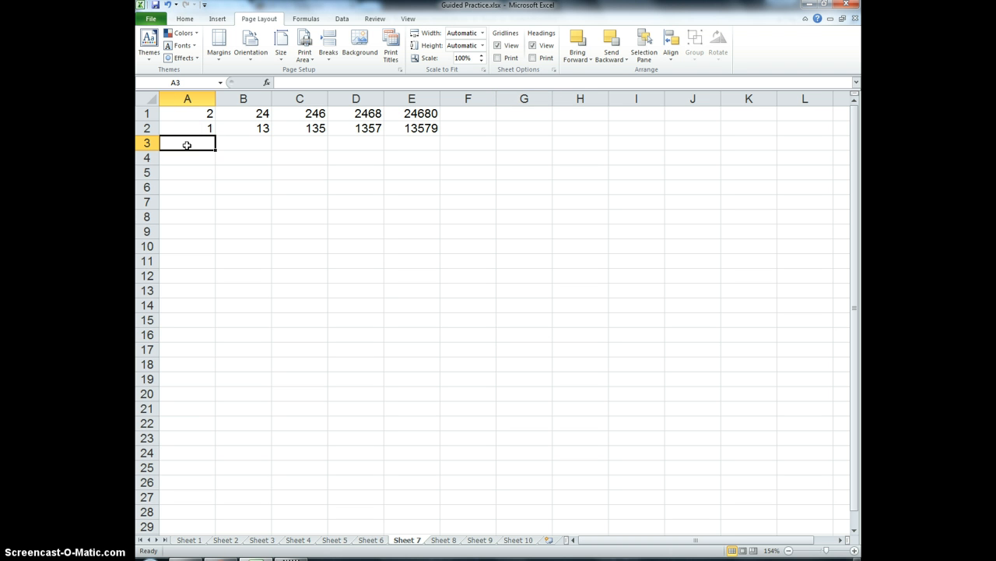
left_click(186, 139)
type("=")
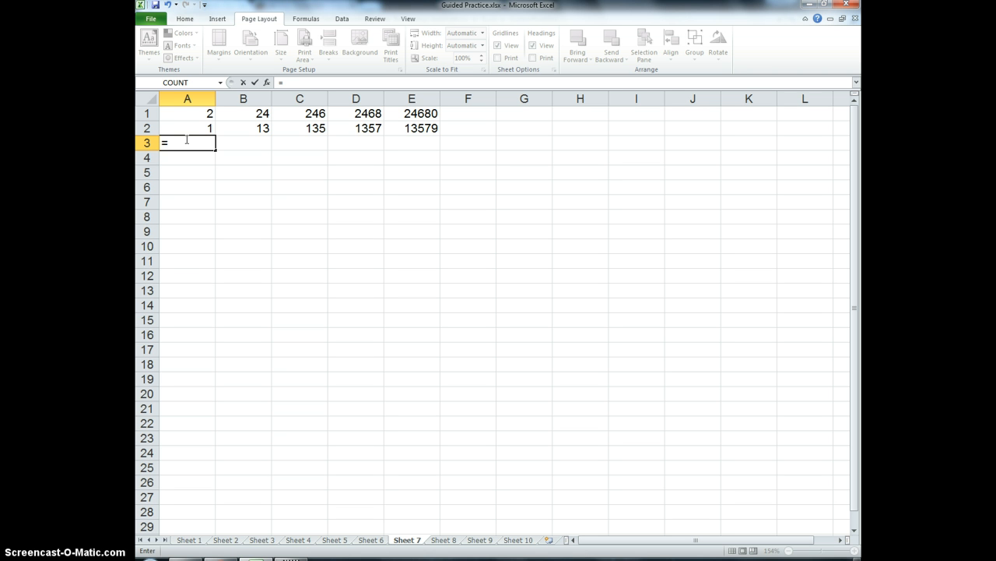
left_click(198, 114)
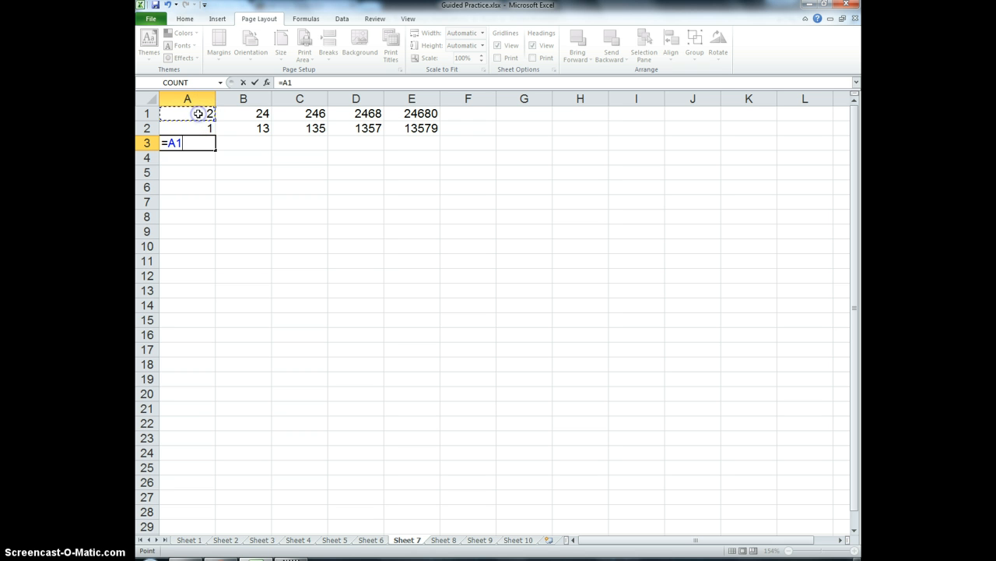
type("+")
left_click(243, 114)
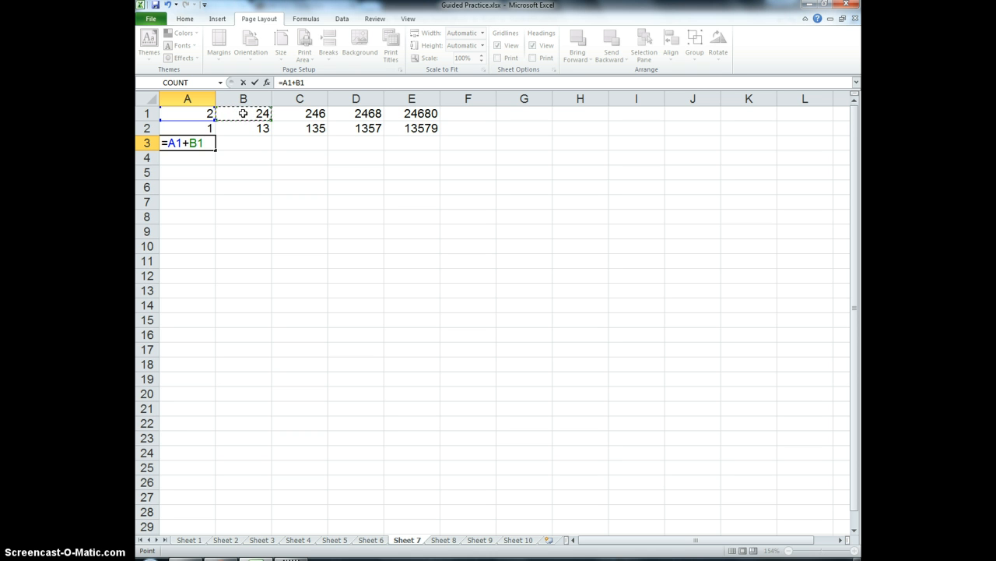
left_click(169, 158)
key("Return")
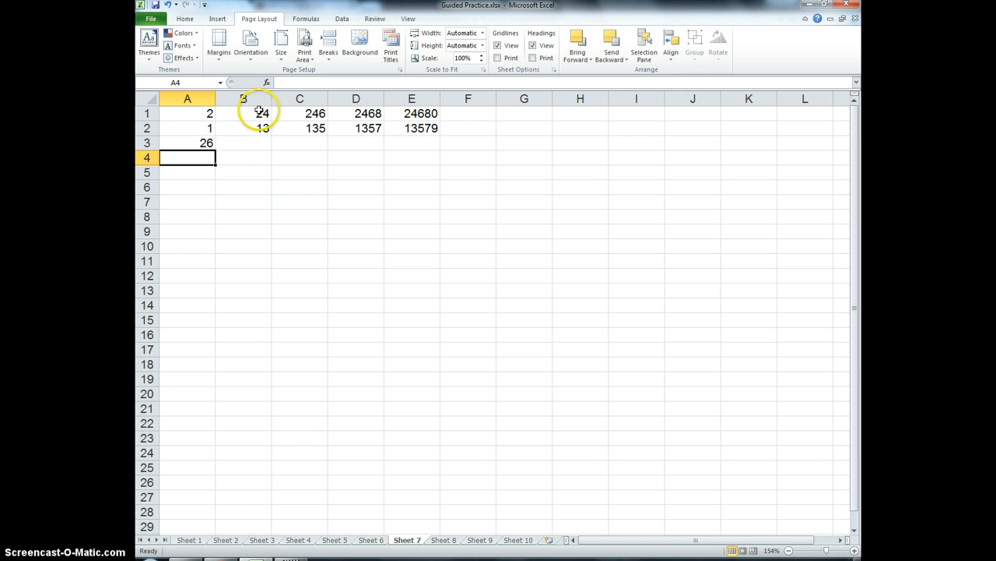
left_click(207, 144)
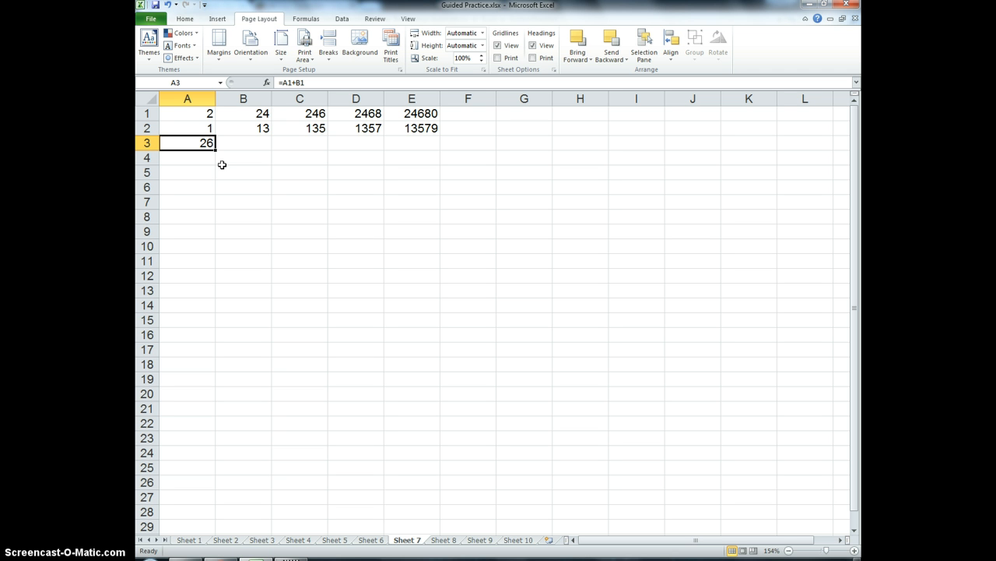
Enter a formula in cell B4 that subtracts C1 from D2 and adds B2 (=D2-C1+B2)
left_click(194, 156)
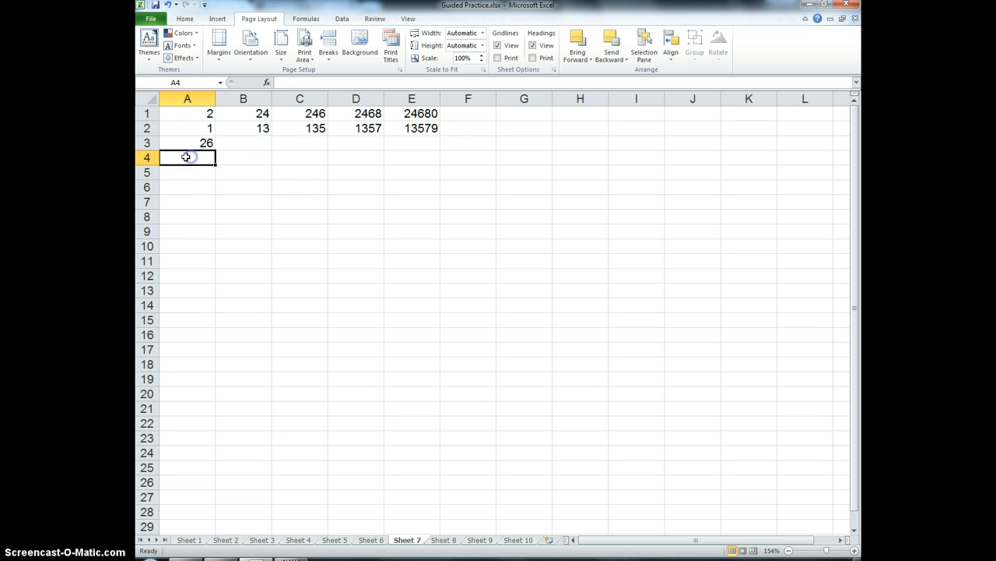
left_click(242, 156)
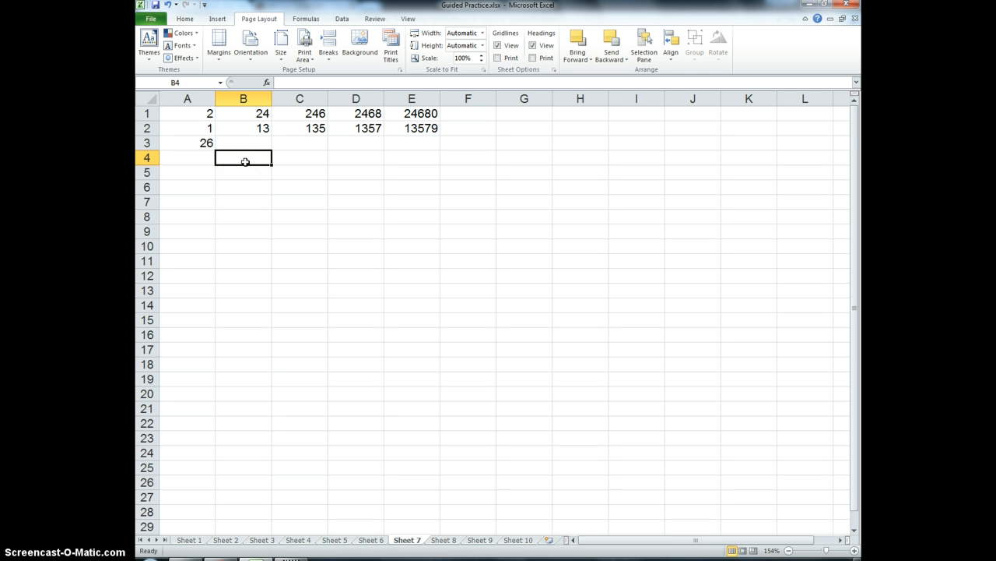
type("=")
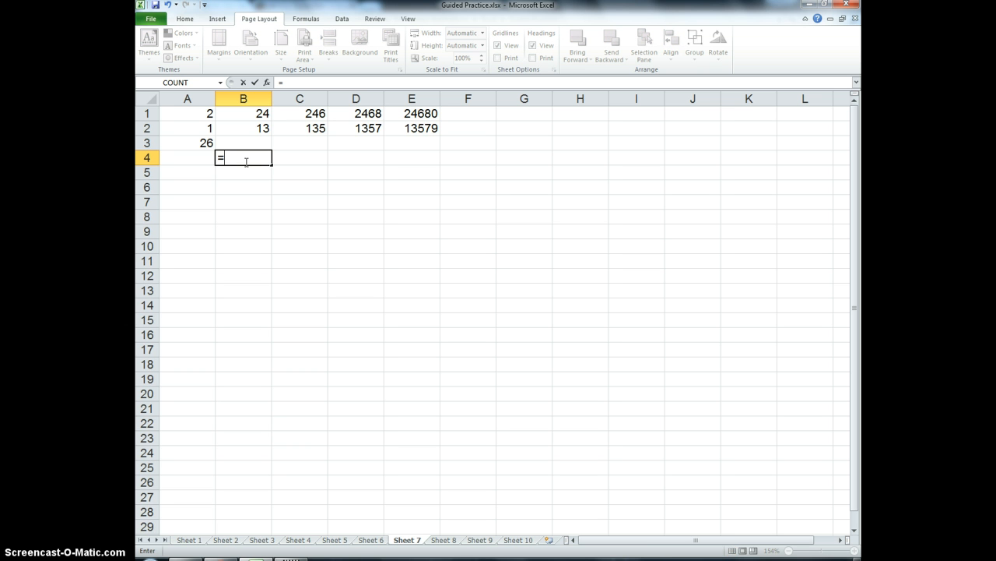
left_click(366, 128)
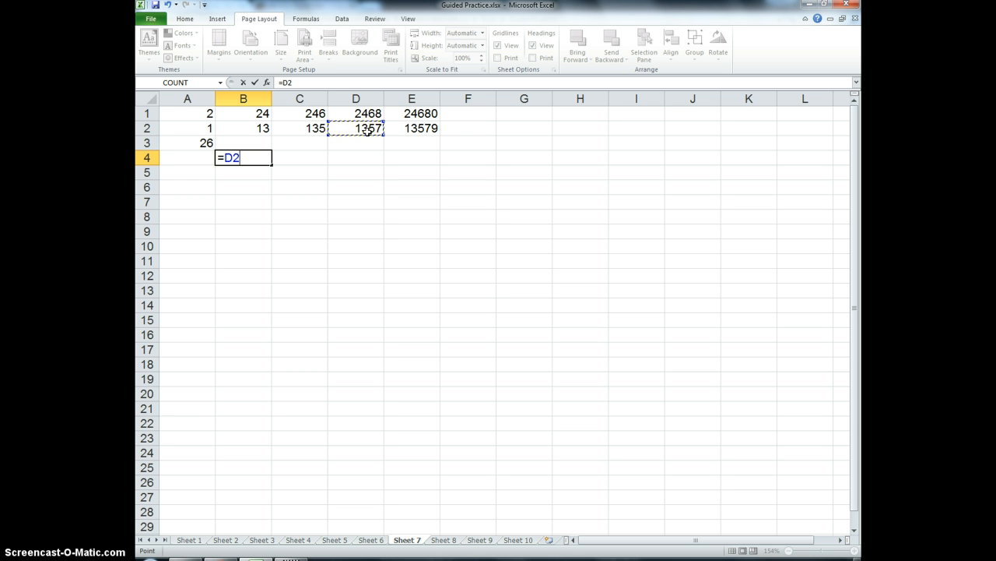
type("-")
left_click(309, 112)
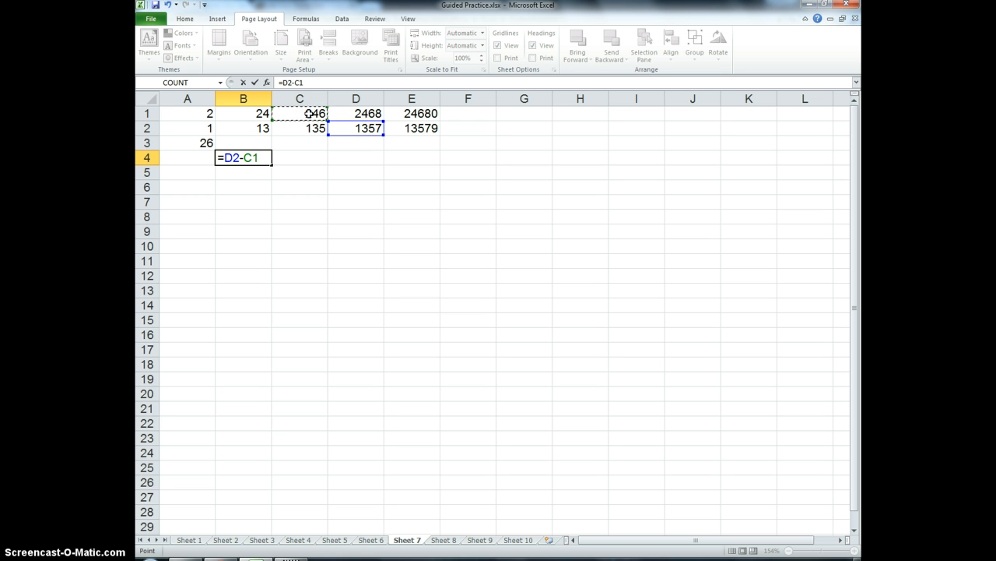
type("+")
left_click(242, 129)
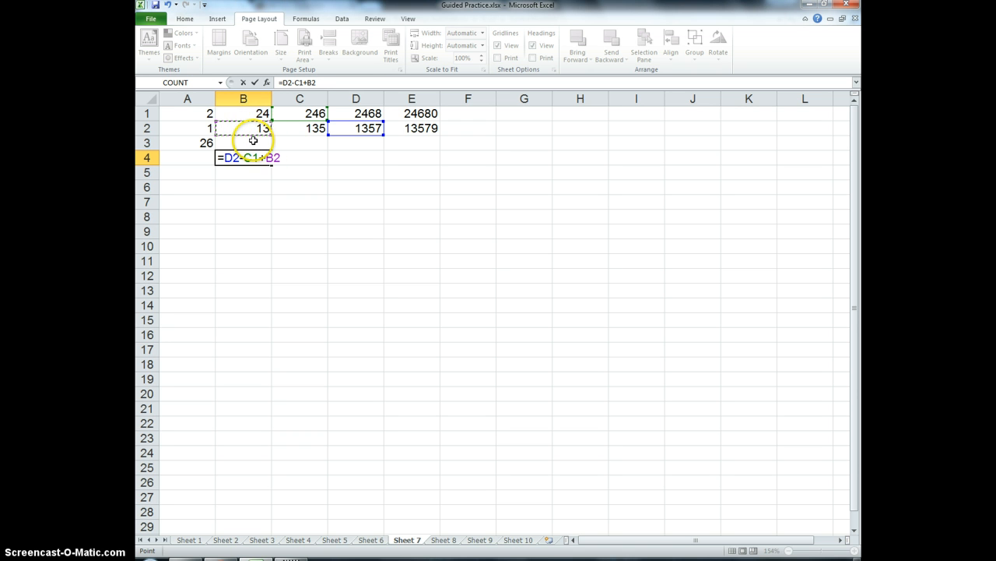
key("Return")
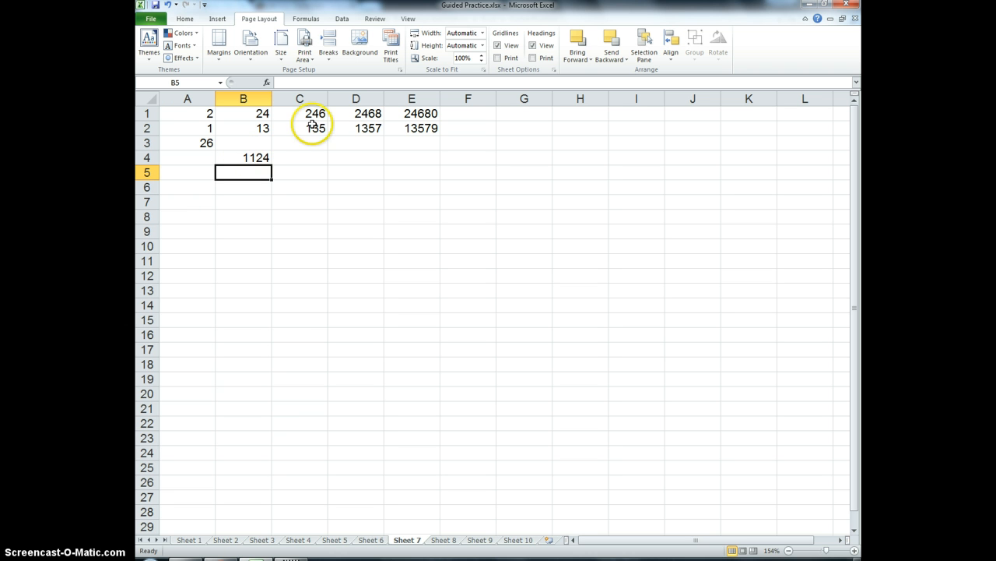
Enter a formula in cell C5 that multiplies A1 by B2, adds E1 and subtracts D2 (=A1*B2+E1-D2)
left_click(311, 174)
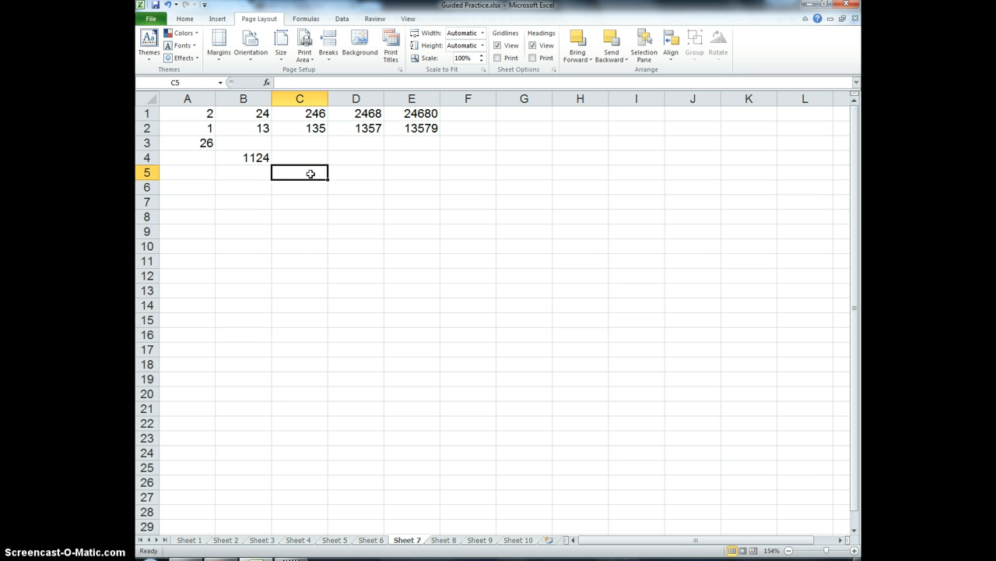
left_click(312, 174)
left_click(317, 174)
left_click(315, 174)
type("=")
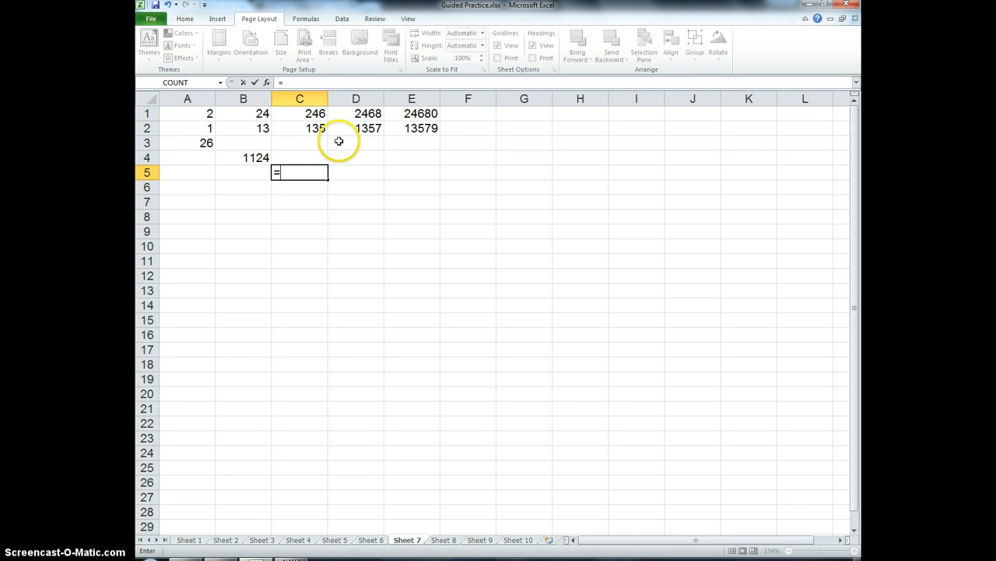
left_click(202, 113)
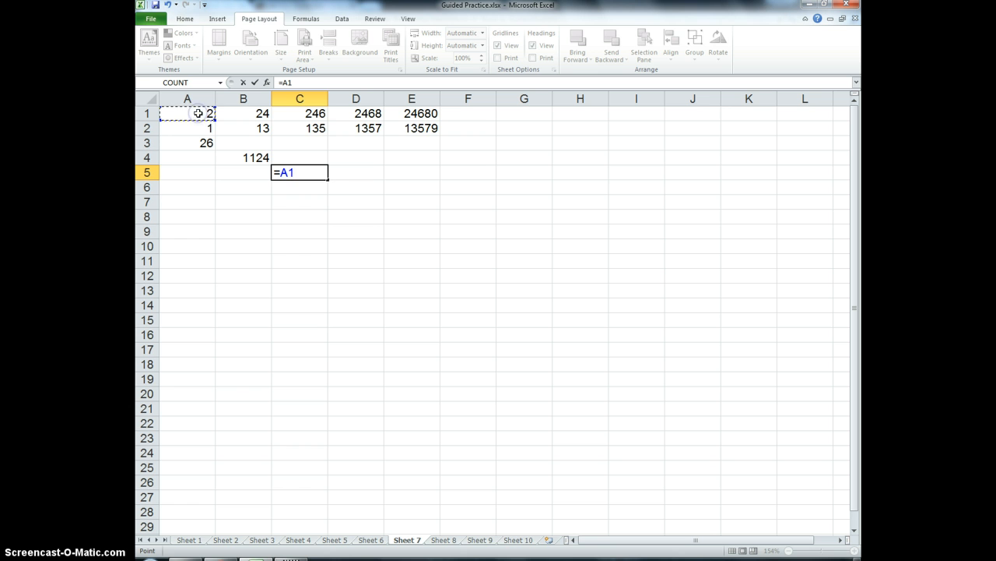
type("*")
left_click(251, 126)
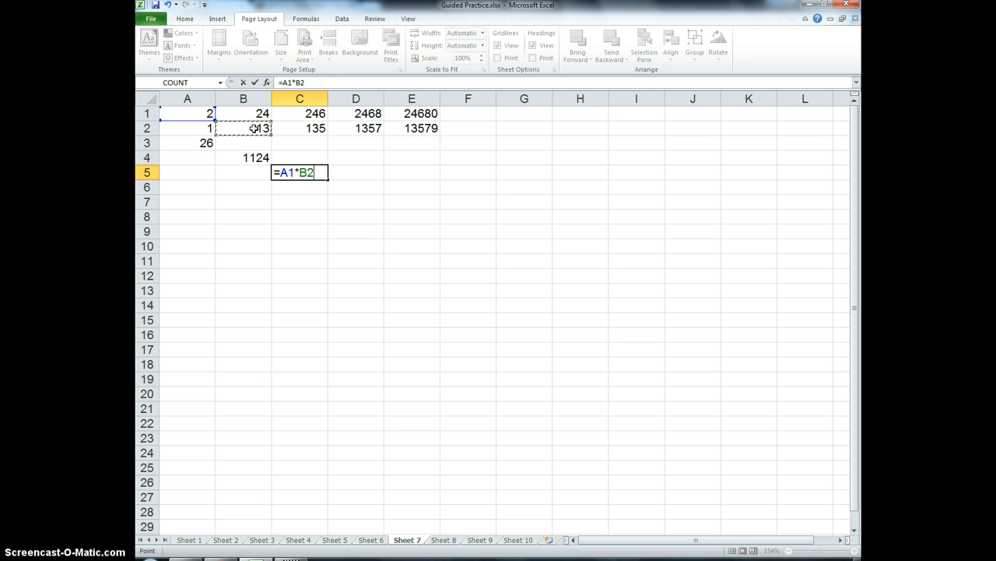
type("+")
left_click(415, 113)
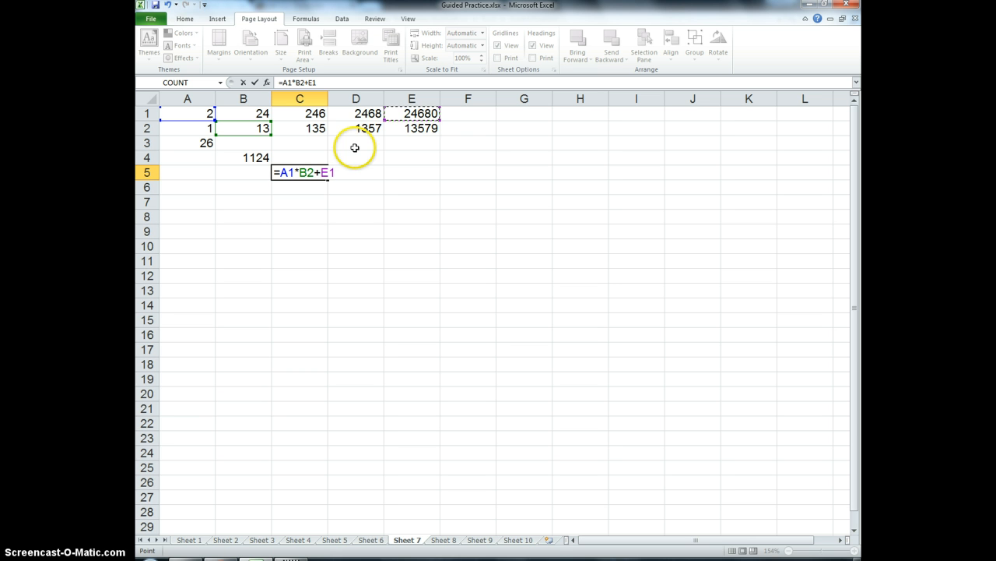
type("-")
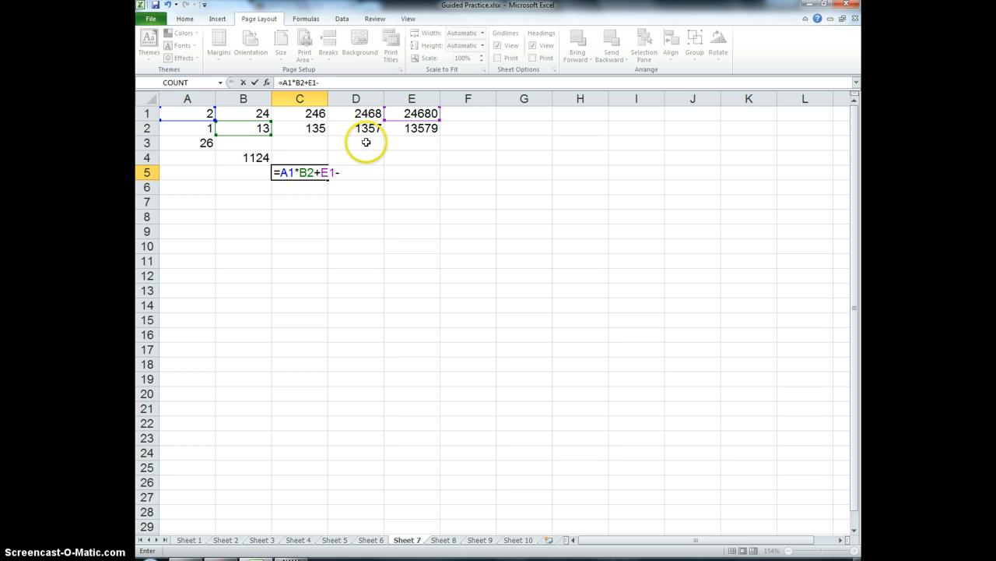
left_click(354, 126)
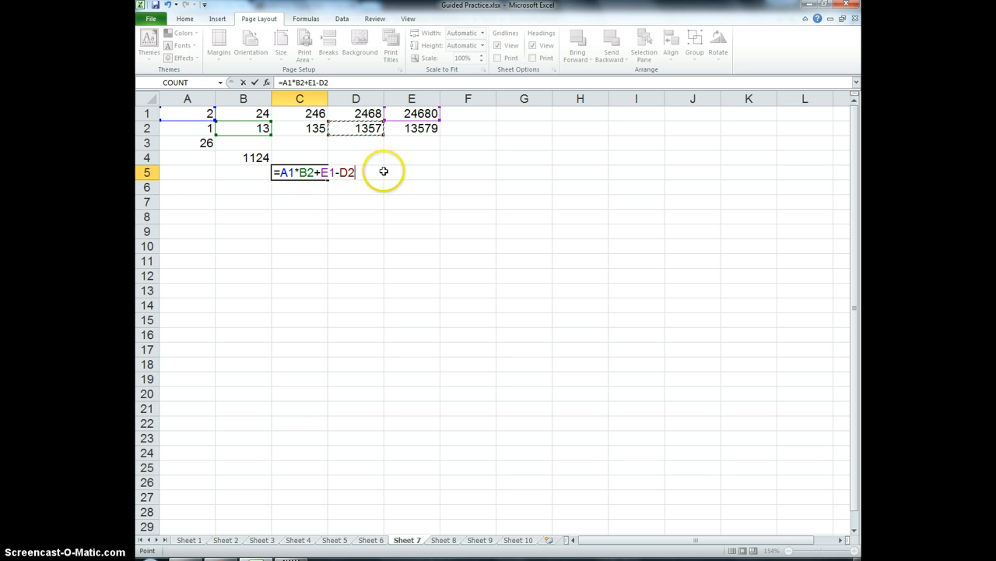
key("Return")
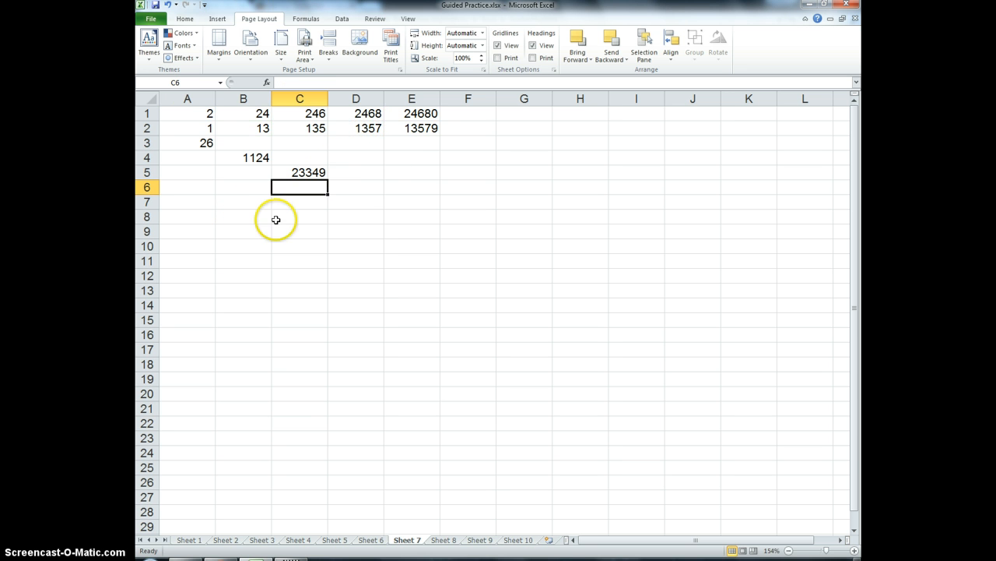
Enter the formula =C2*B1/C2+A2-B2 in cell D6, using cell references to the numbers in rows 1 and 2
left_click(365, 230)
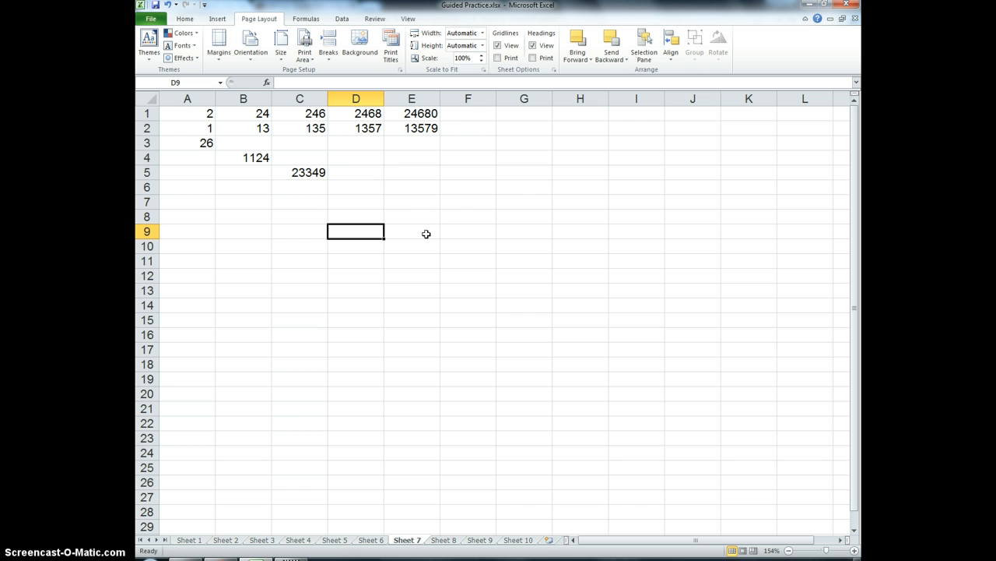
left_click(362, 191)
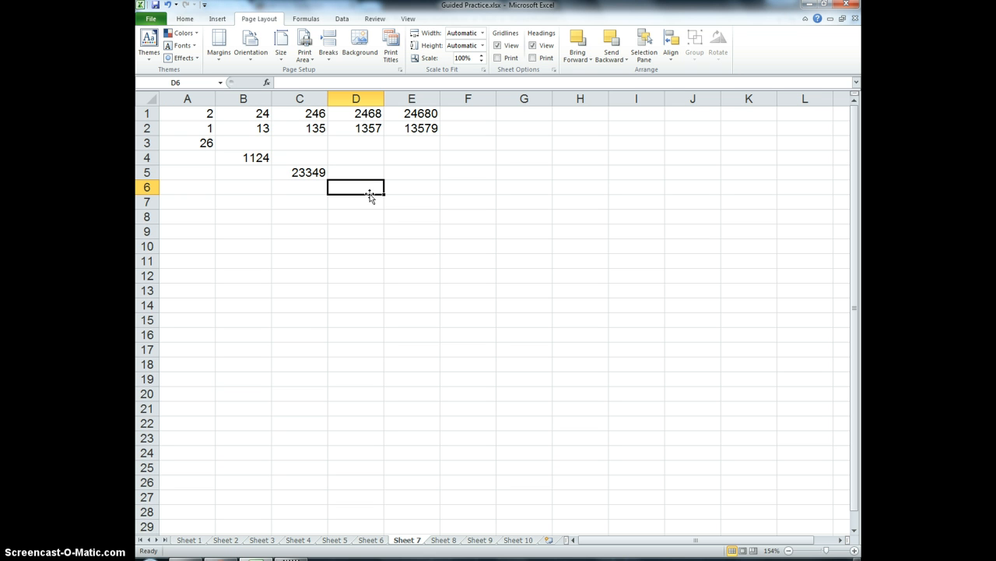
left_click(370, 195)
left_click(372, 189)
type("=")
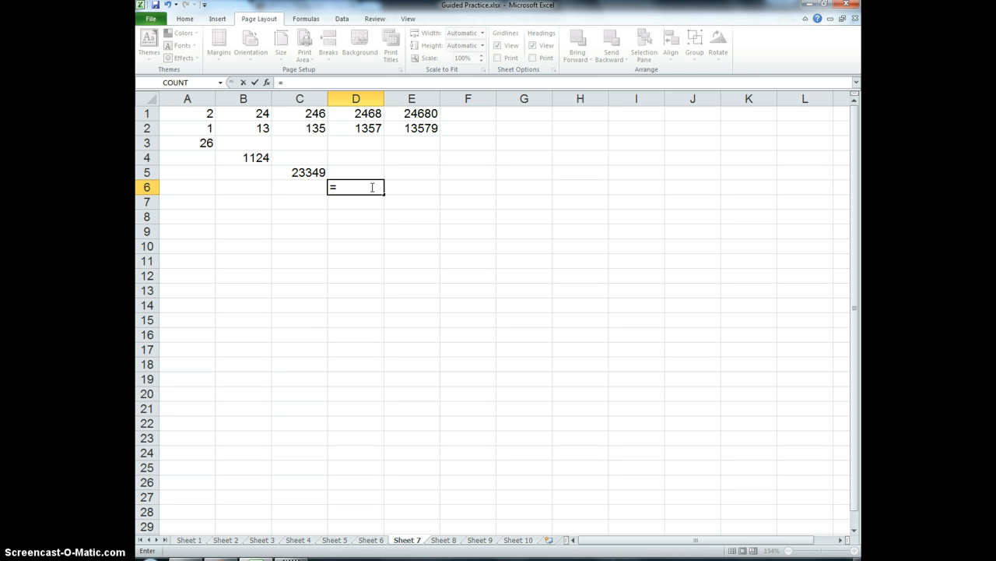
left_click(340, 187)
left_click(305, 128)
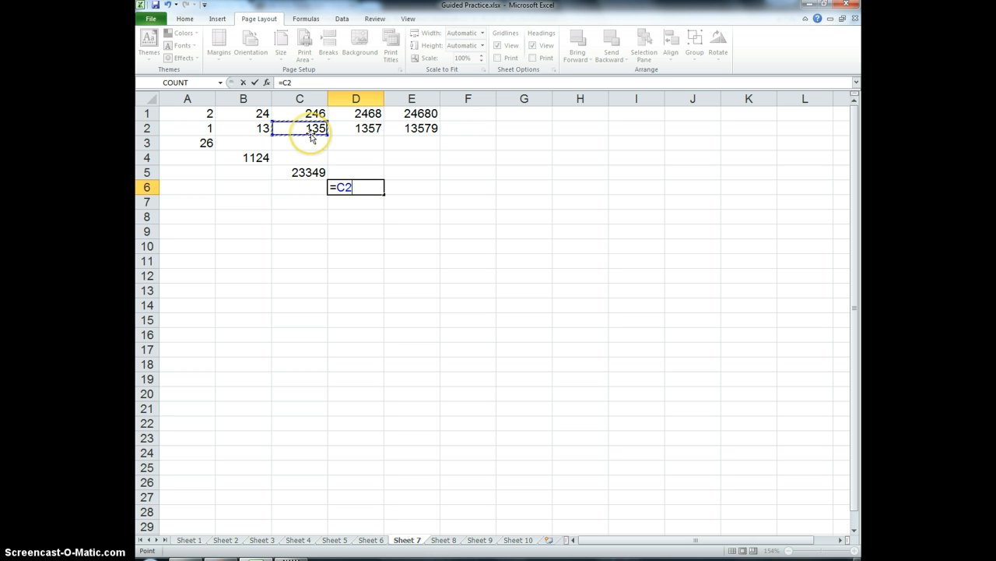
type("*")
left_click(262, 113)
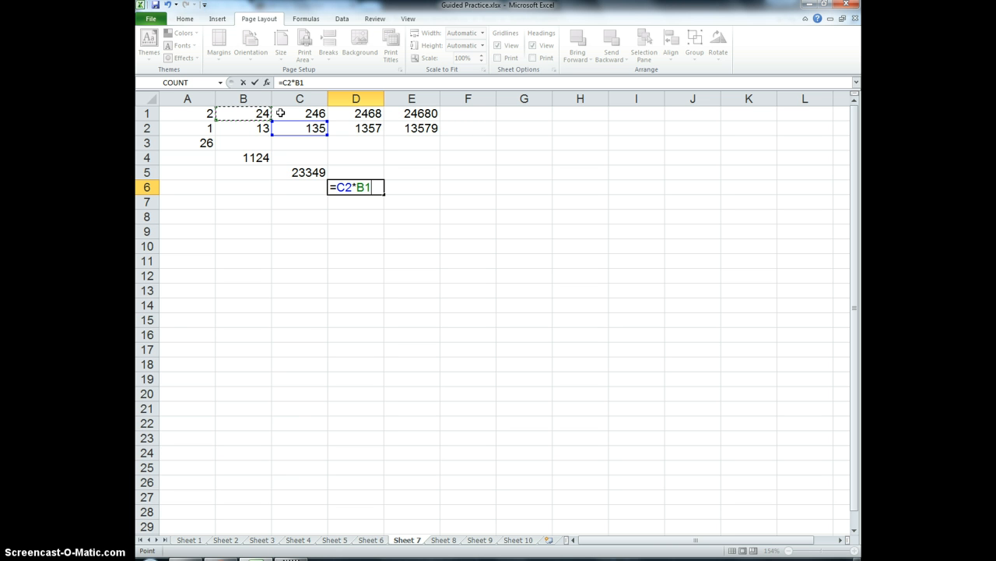
type("/")
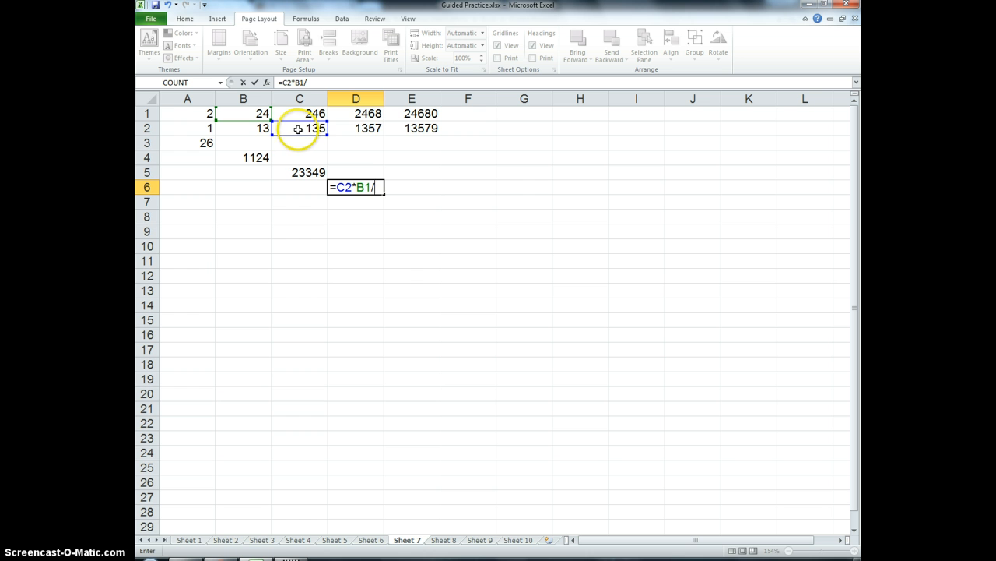
left_click(299, 130)
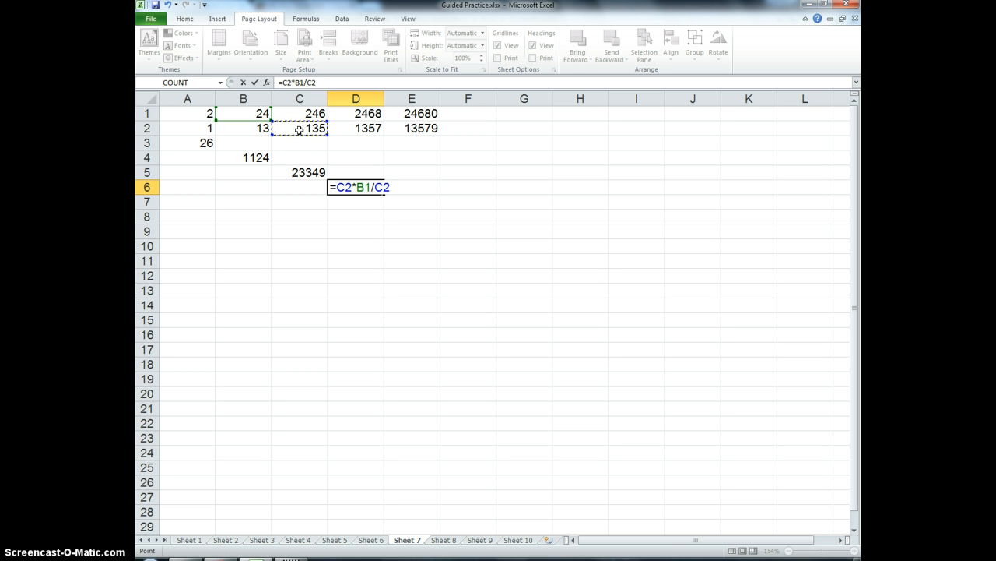
type("+")
left_click(201, 130)
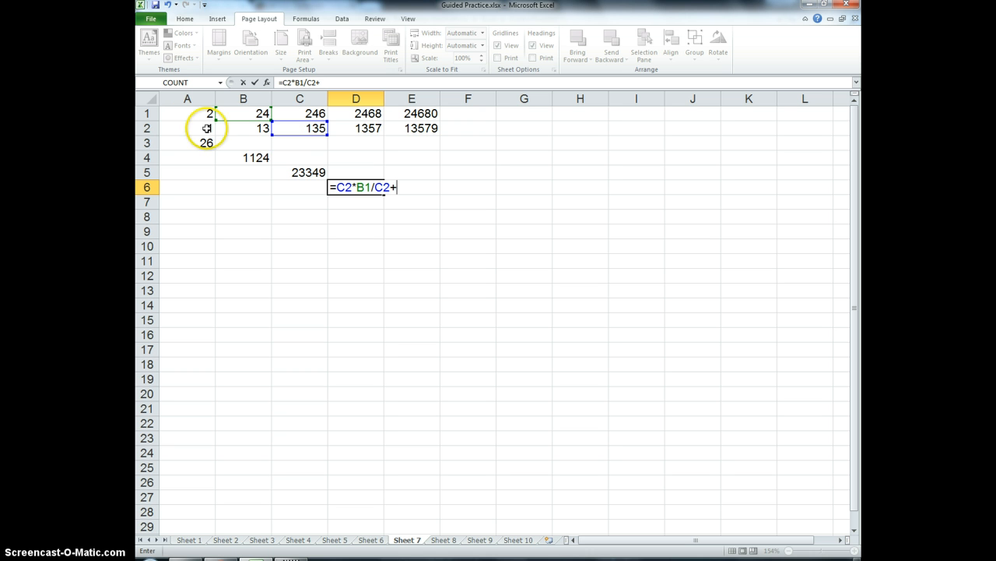
left_click(193, 131)
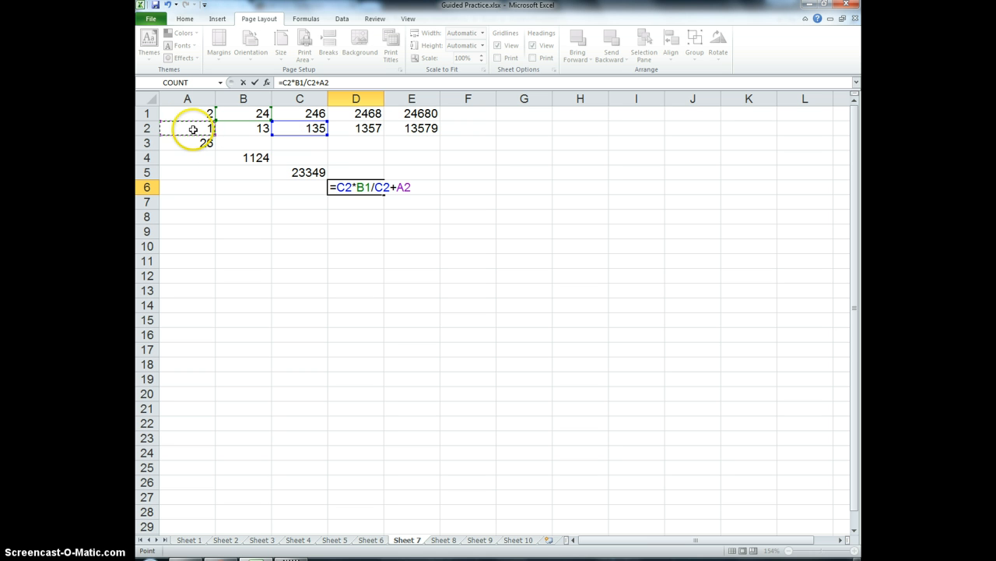
type("-")
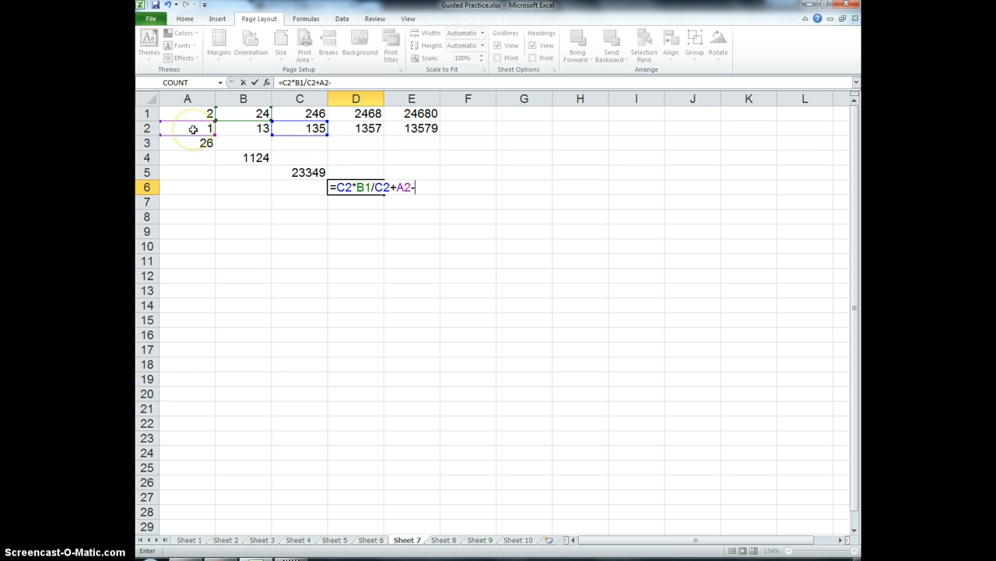
left_click(249, 129)
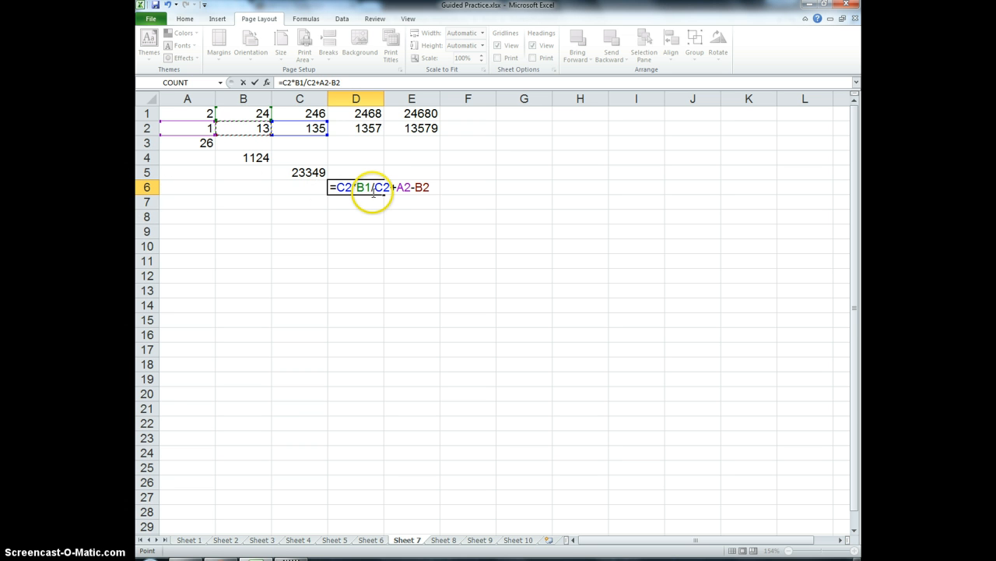
key("Return")
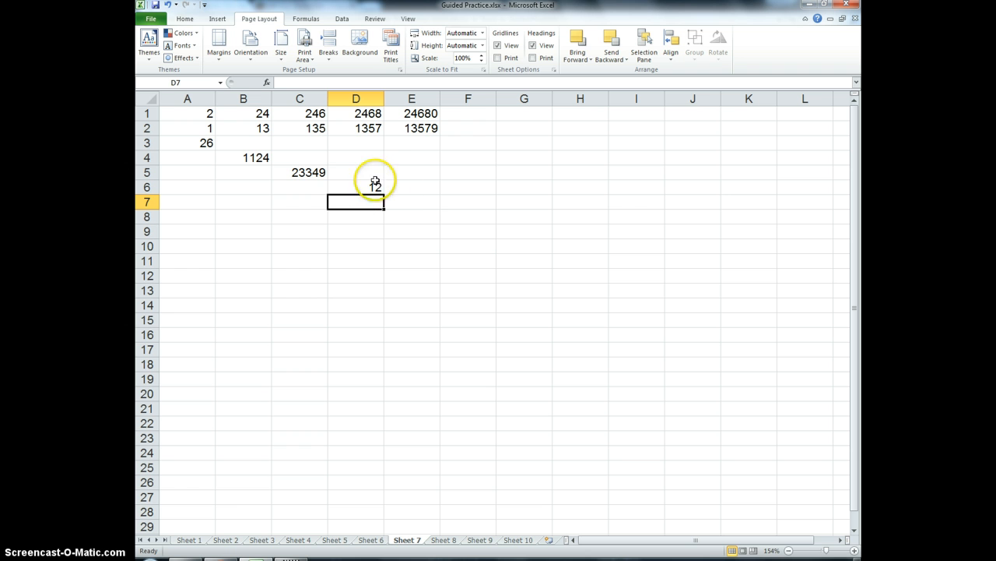
Enter the formula =(C1+D2)+(D1/A1)+E2 in cell E7, using cell references to the numbers in rows 1 and 2
left_click(431, 200)
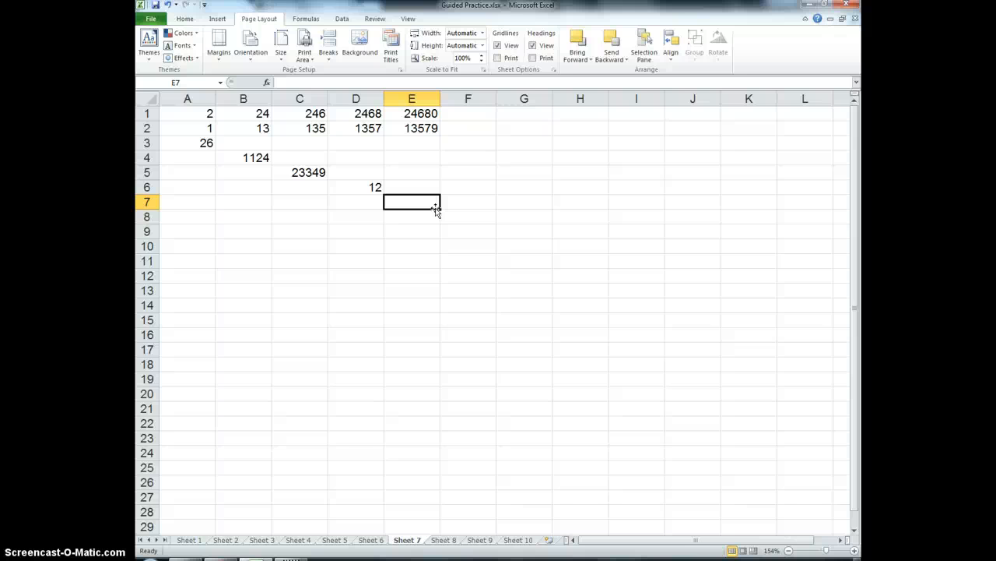
type("=")
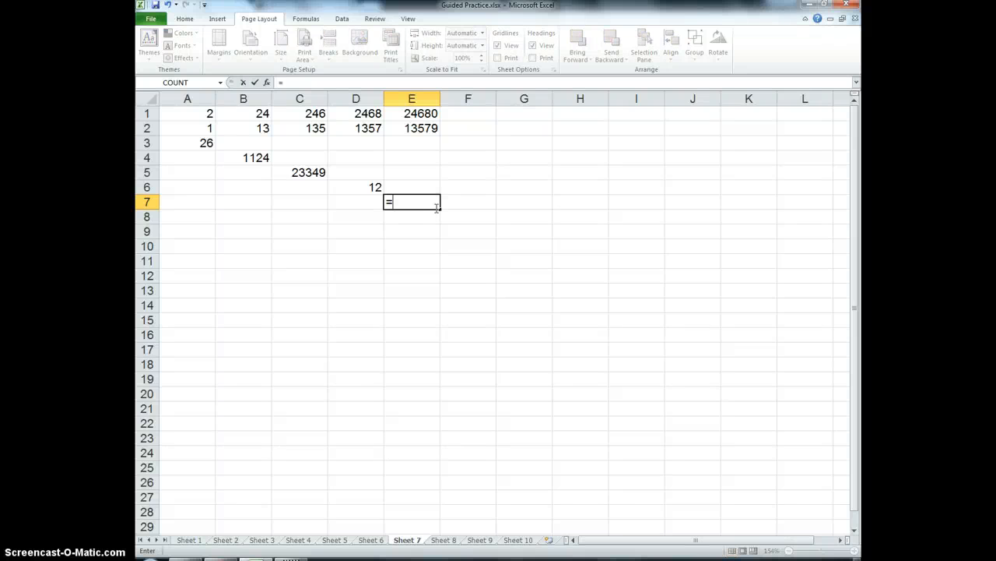
type("(")
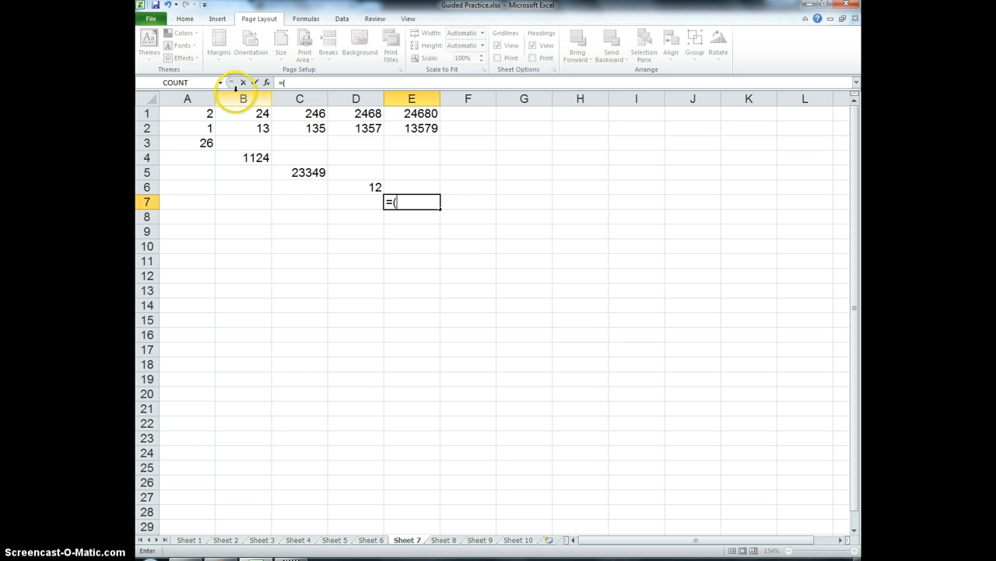
left_click(305, 113)
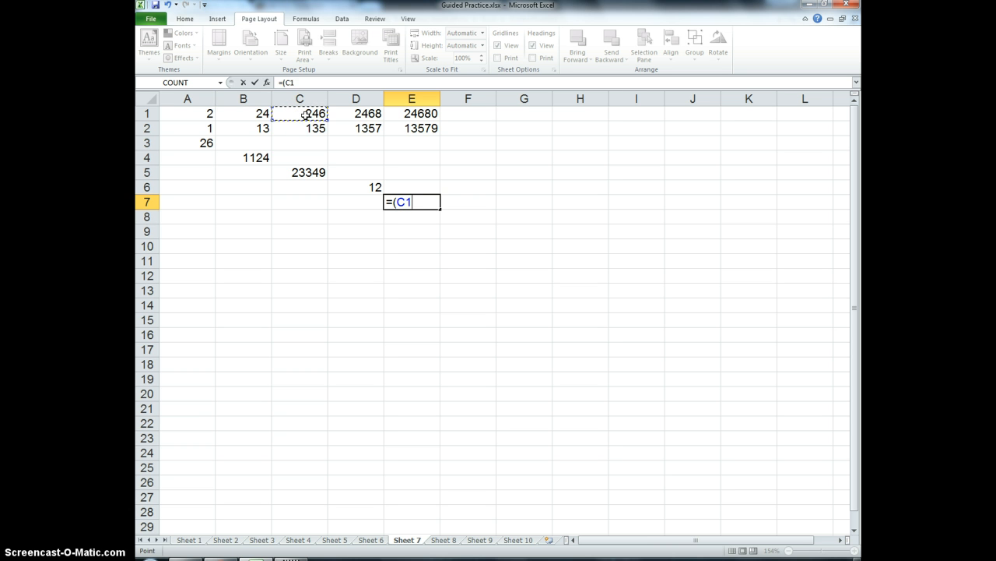
type("+")
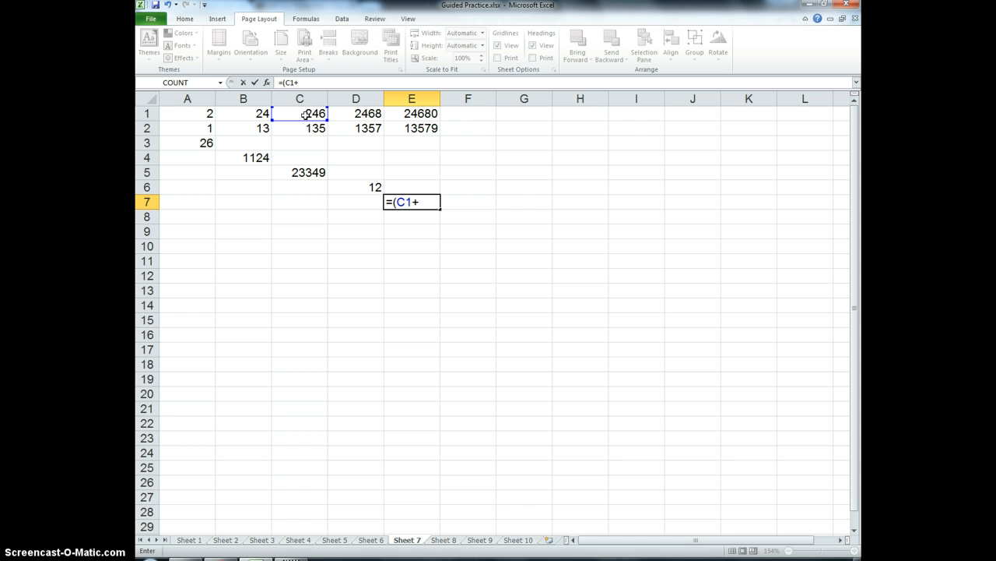
left_click(365, 130)
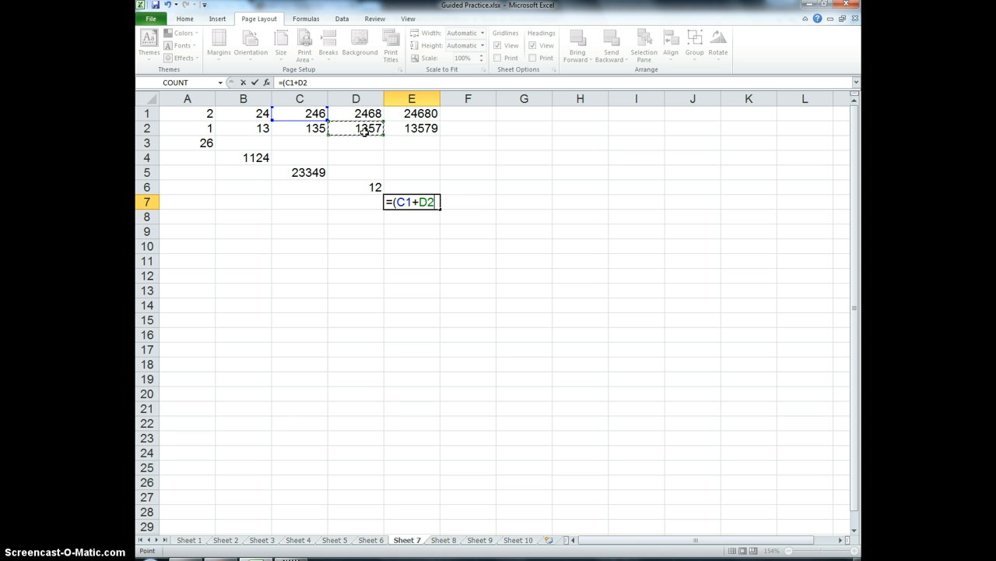
type(")+(")
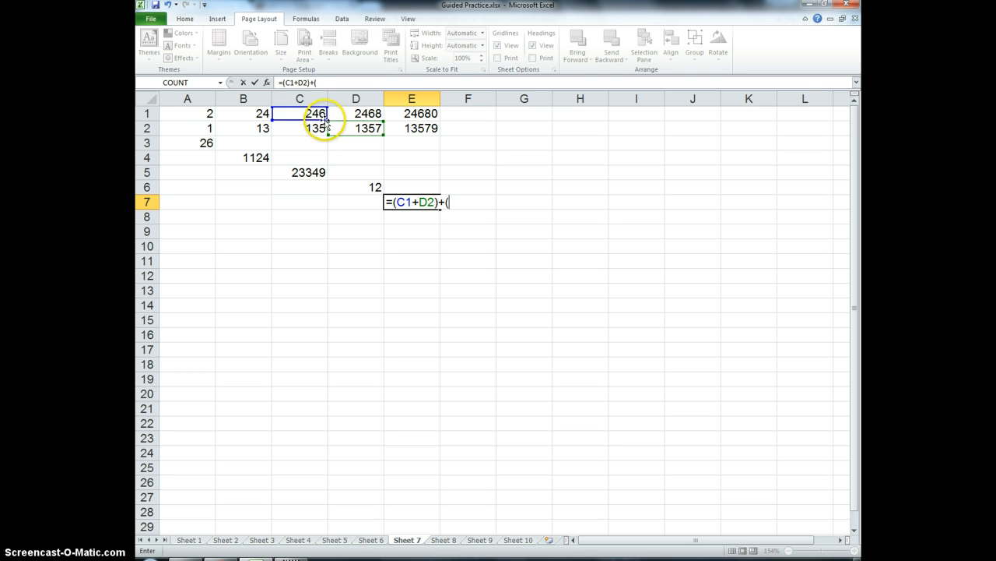
left_click(373, 114)
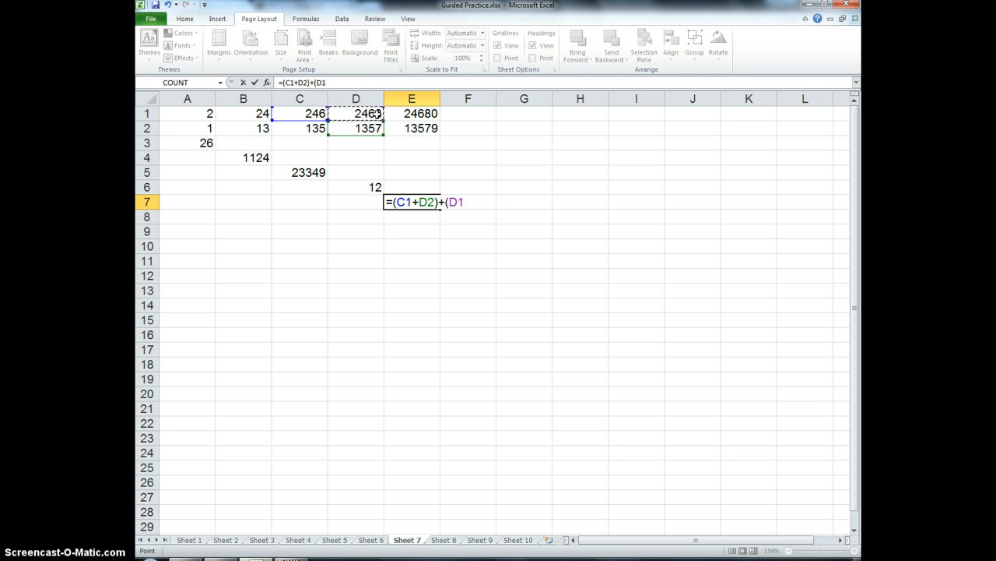
type("/")
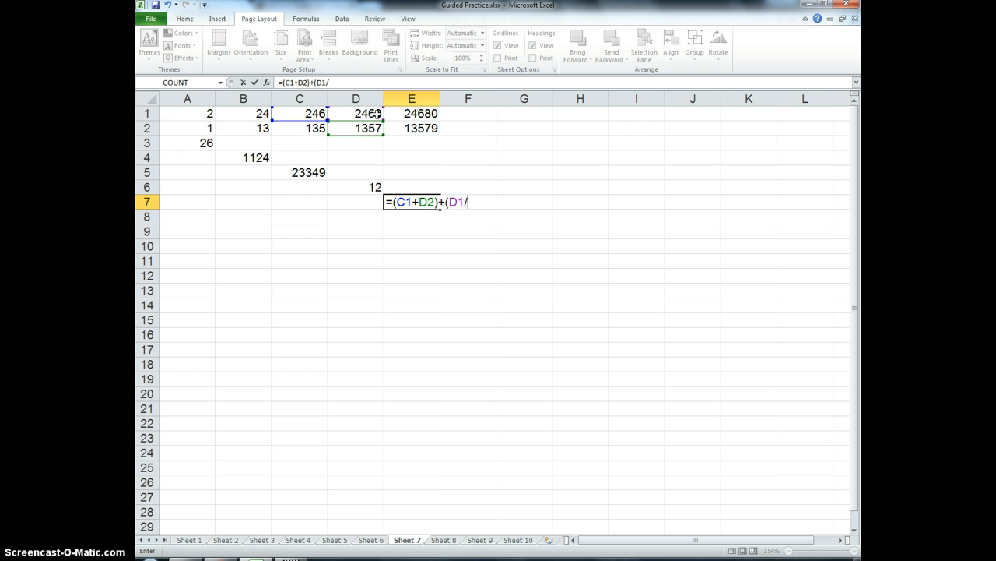
left_click(197, 115)
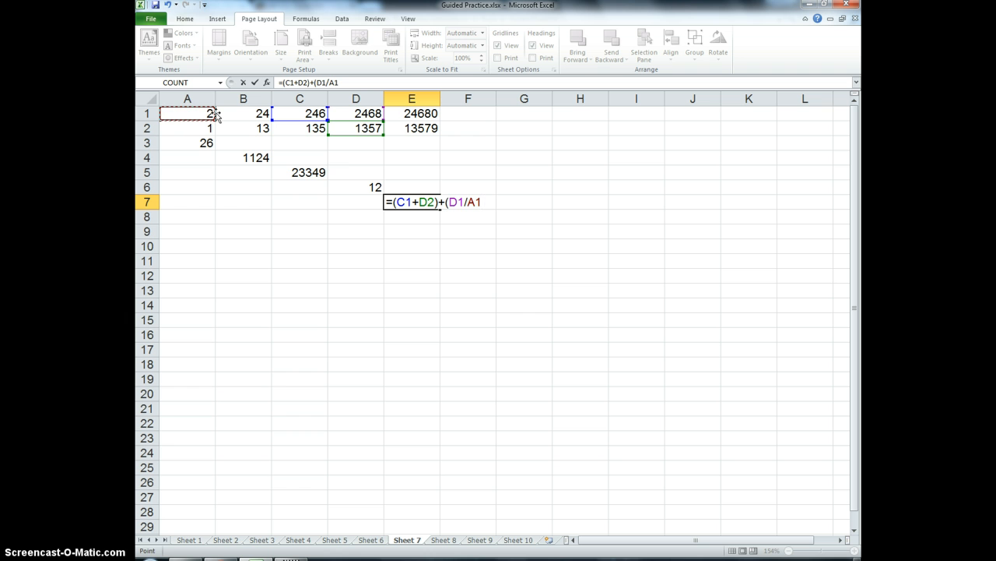
type(")")
type("+")
left_click(427, 128)
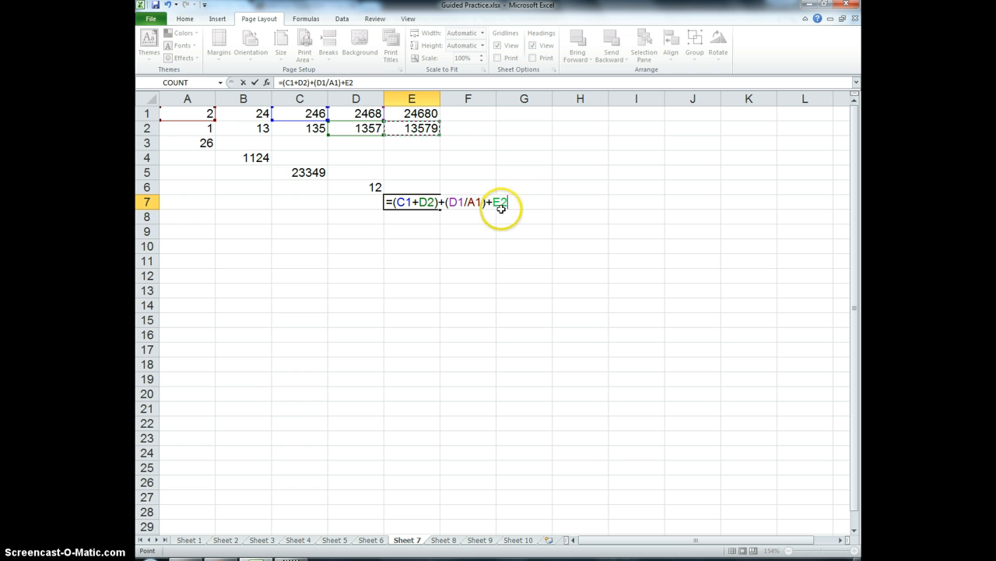
key("Return")
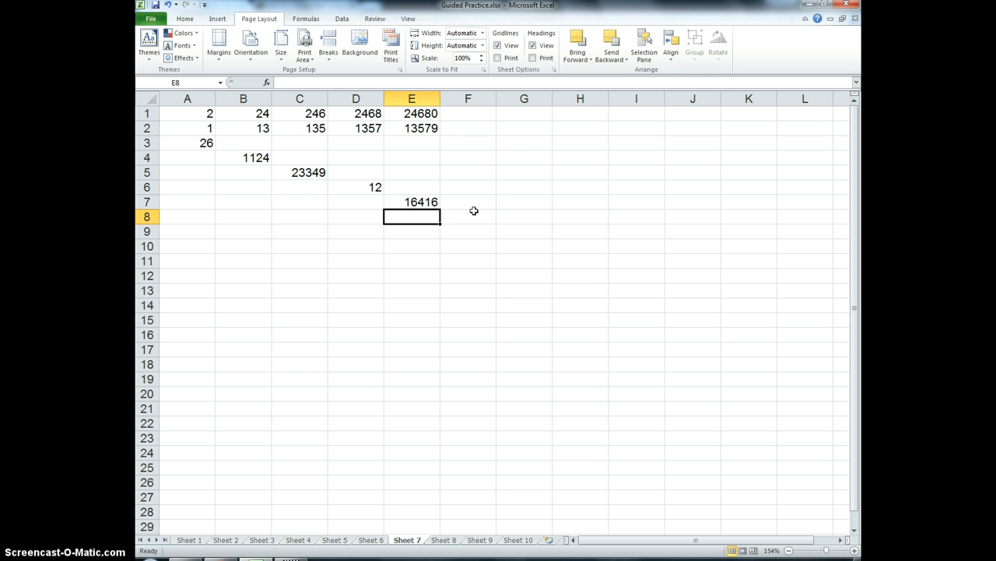
Enter the formula =(D1+A1*B2)-(E2/C2-B1*A1)+E1 in cell F8 by cell reference and reselect the cell to review it
left_click(481, 217)
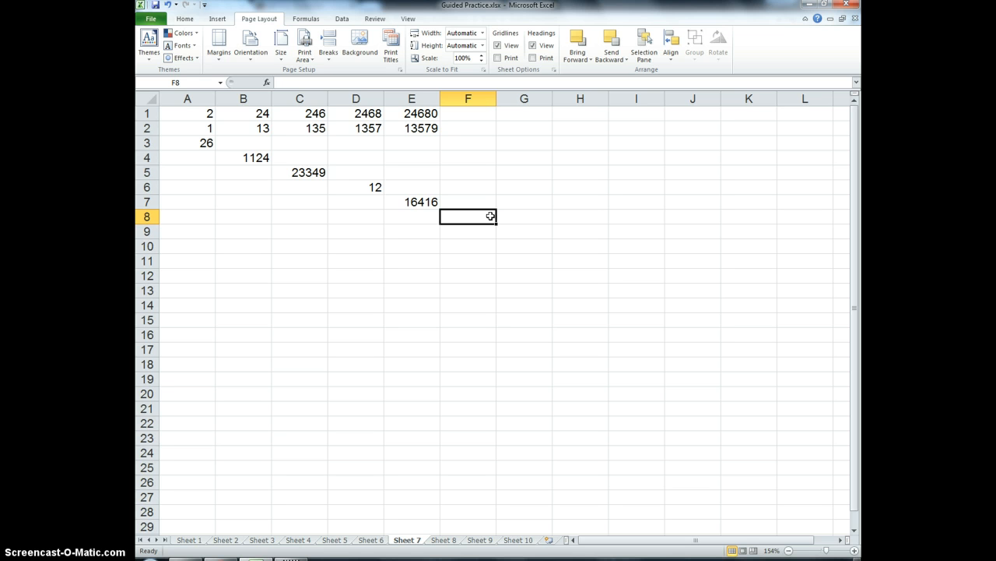
type("=")
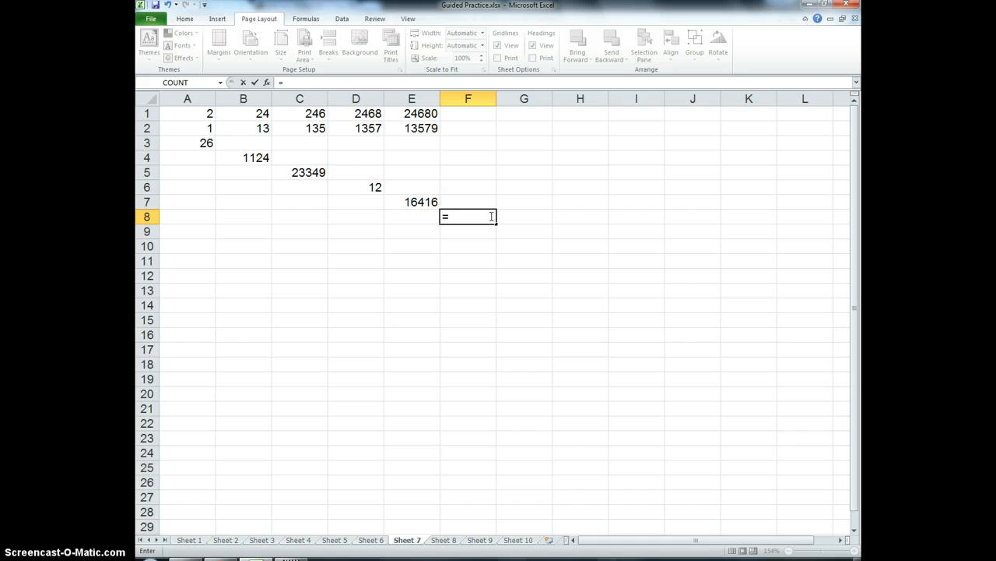
type("(")
left_click(371, 113)
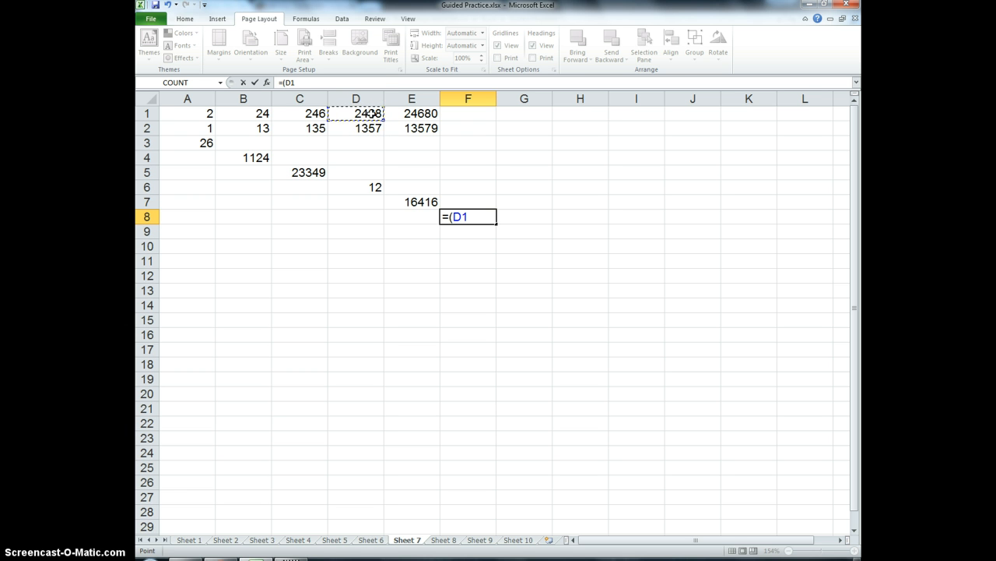
type("+")
left_click(203, 116)
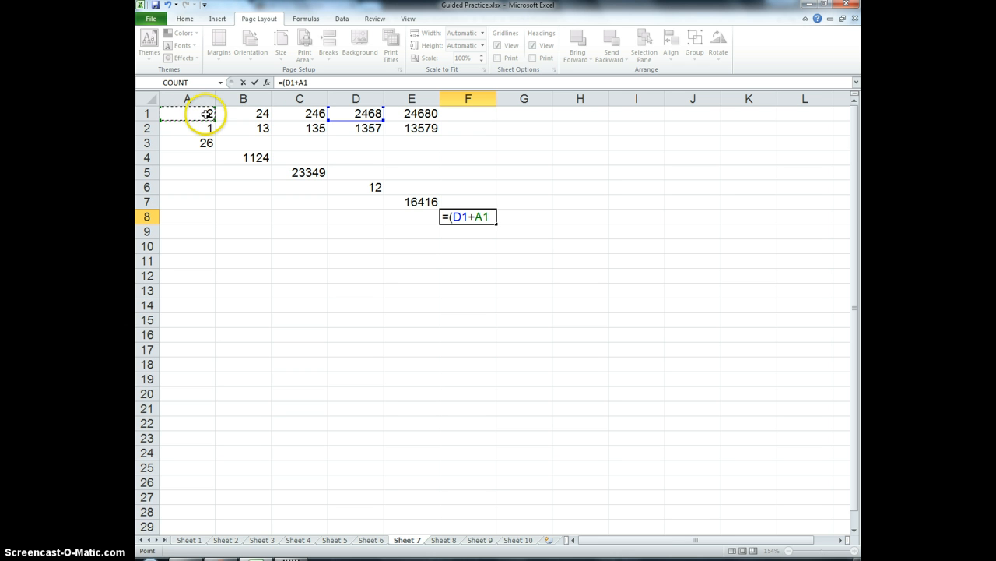
type("*")
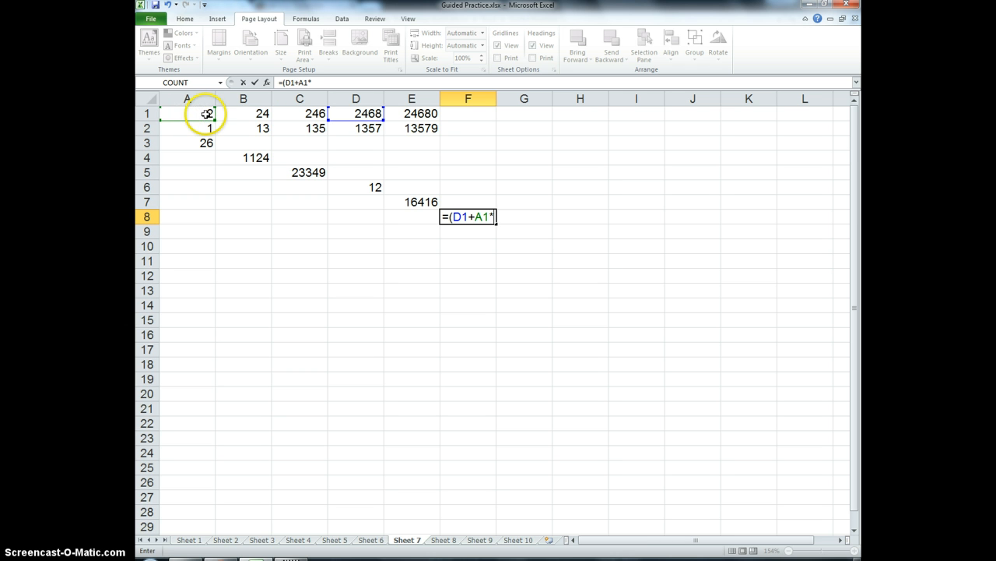
left_click(244, 127)
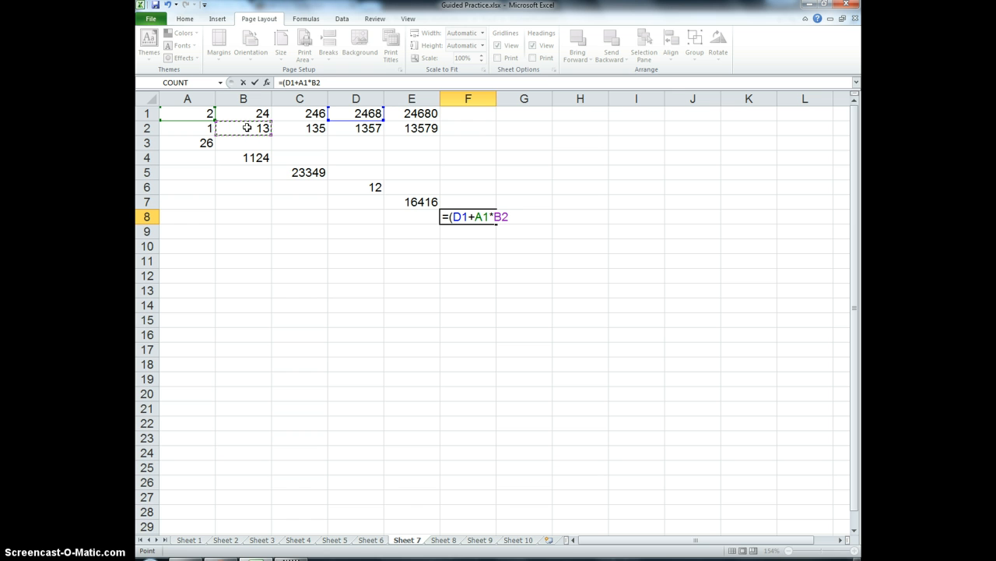
type(")-(")
left_click(427, 129)
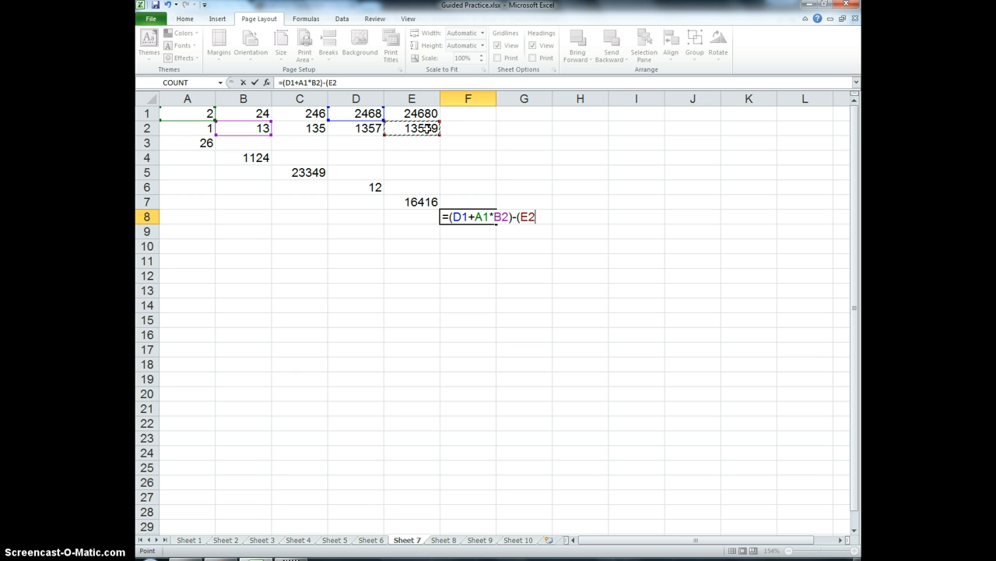
type("/")
left_click(317, 127)
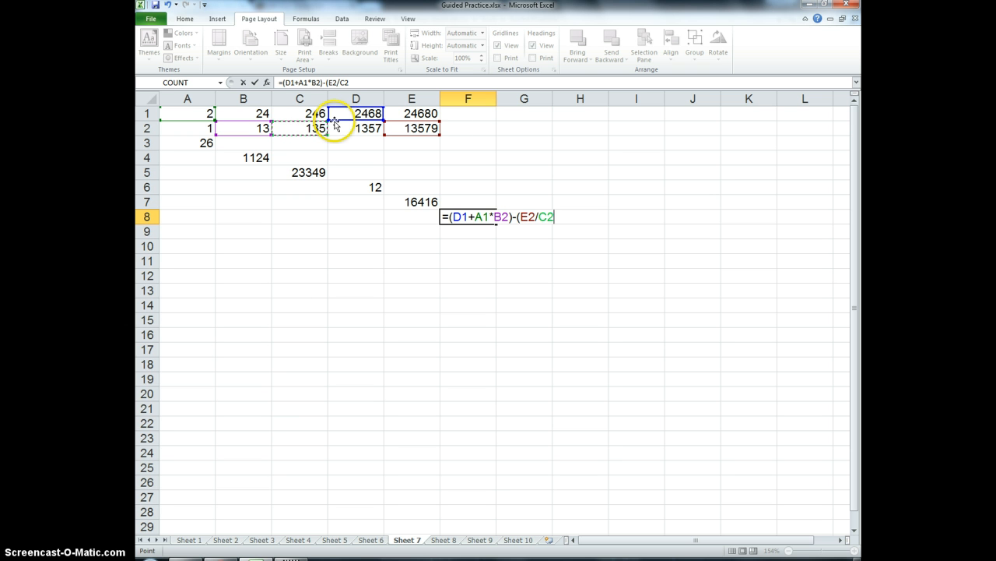
type("-")
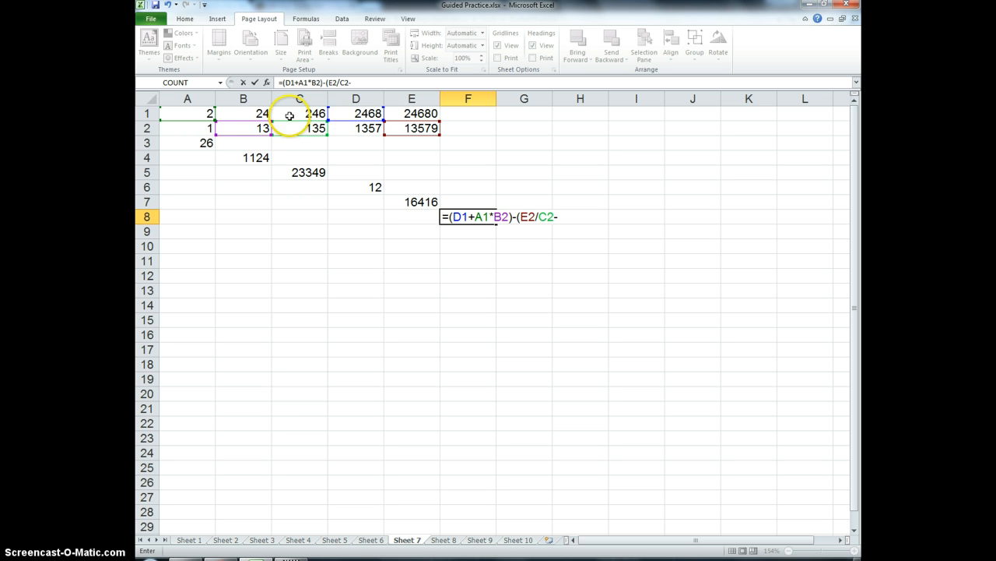
left_click(251, 113)
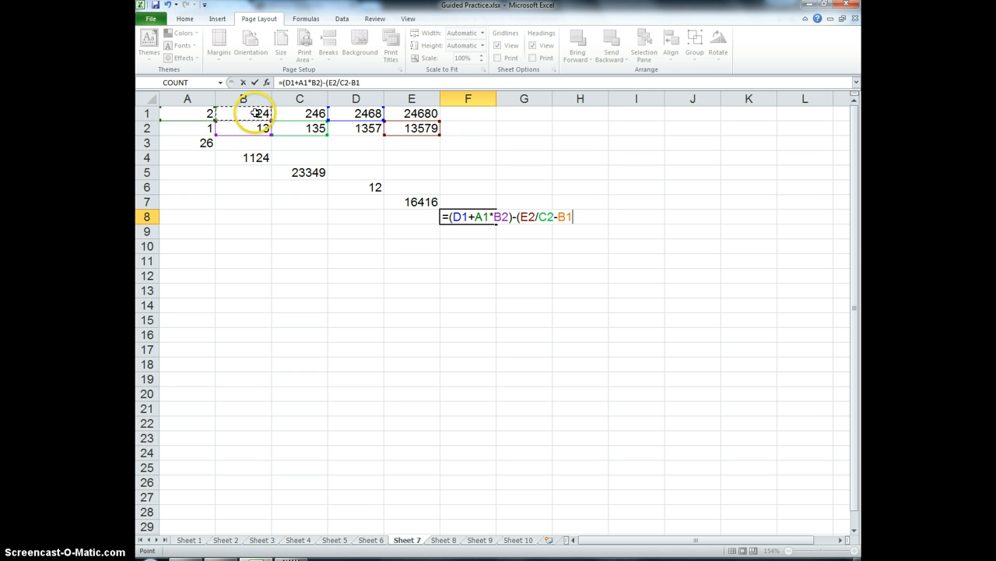
type("*")
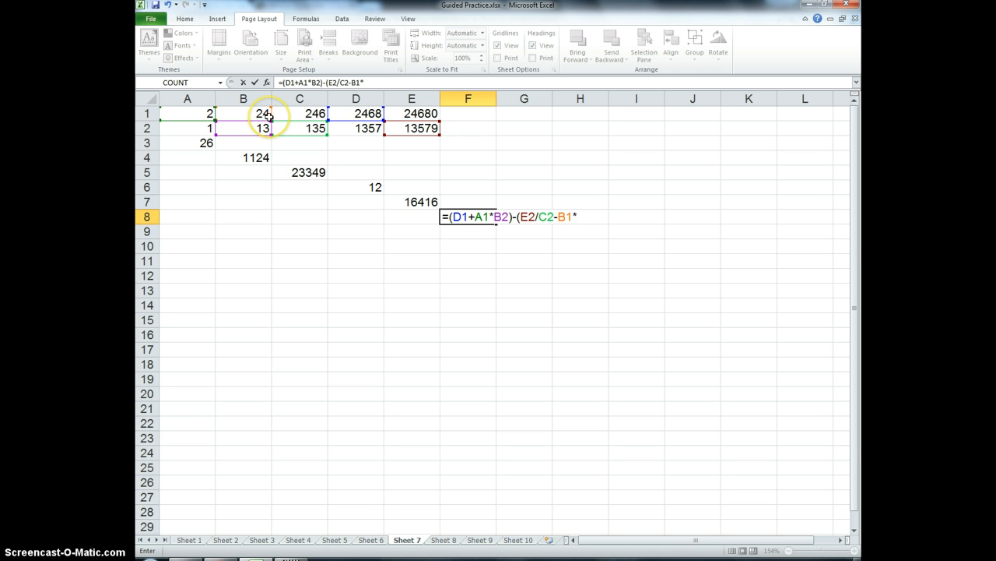
left_click(185, 113)
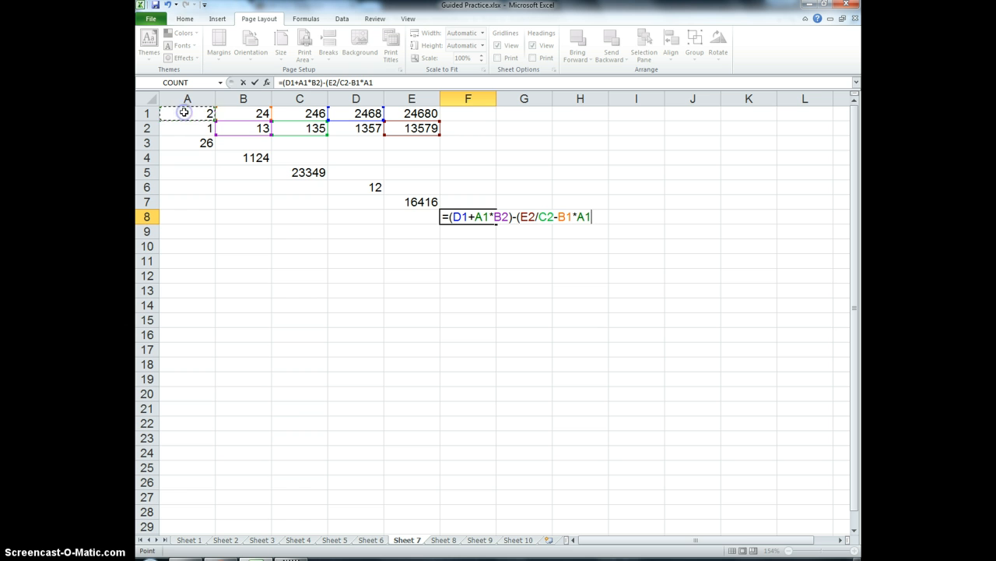
type(")+")
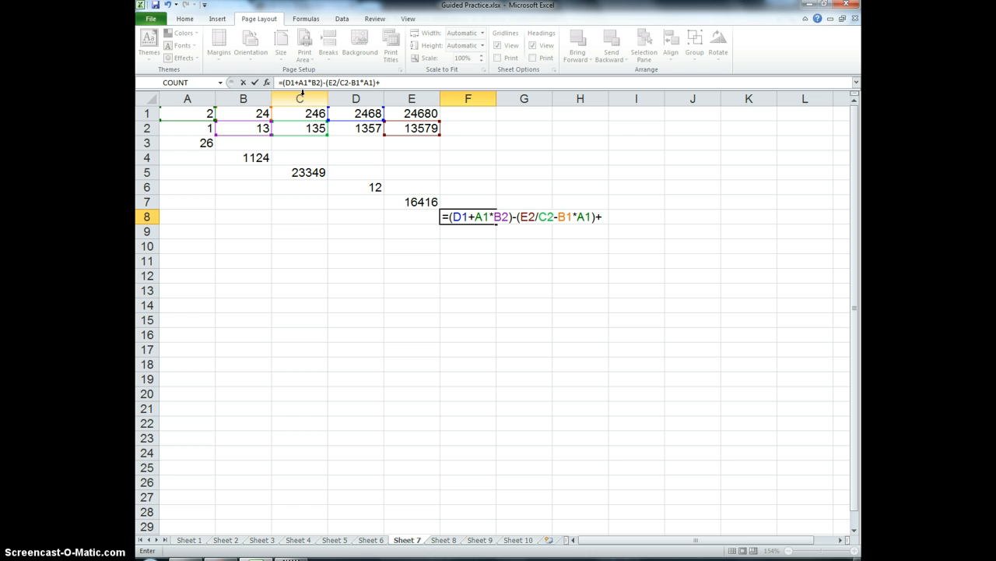
left_click(421, 115)
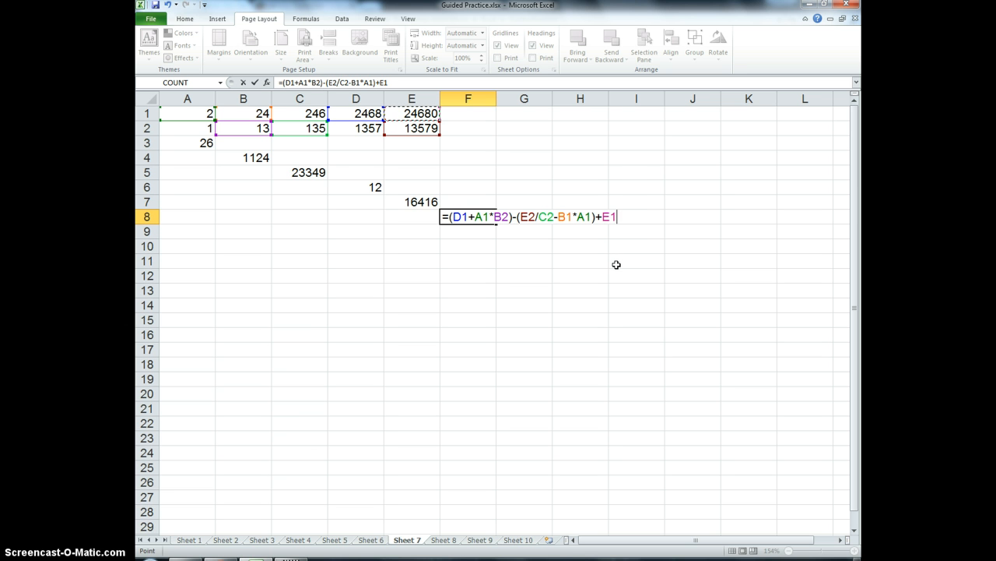
key("Return")
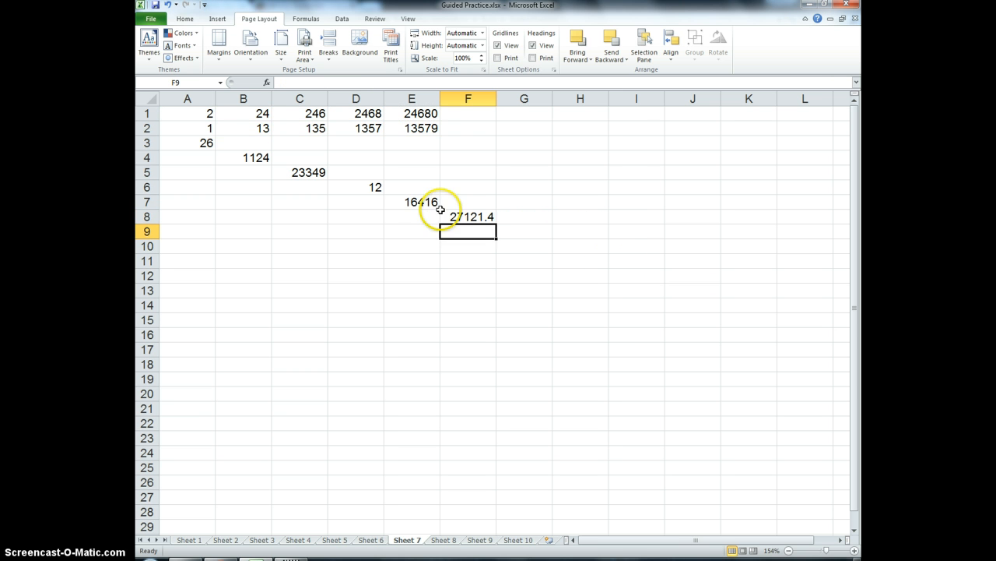
left_click(490, 217)
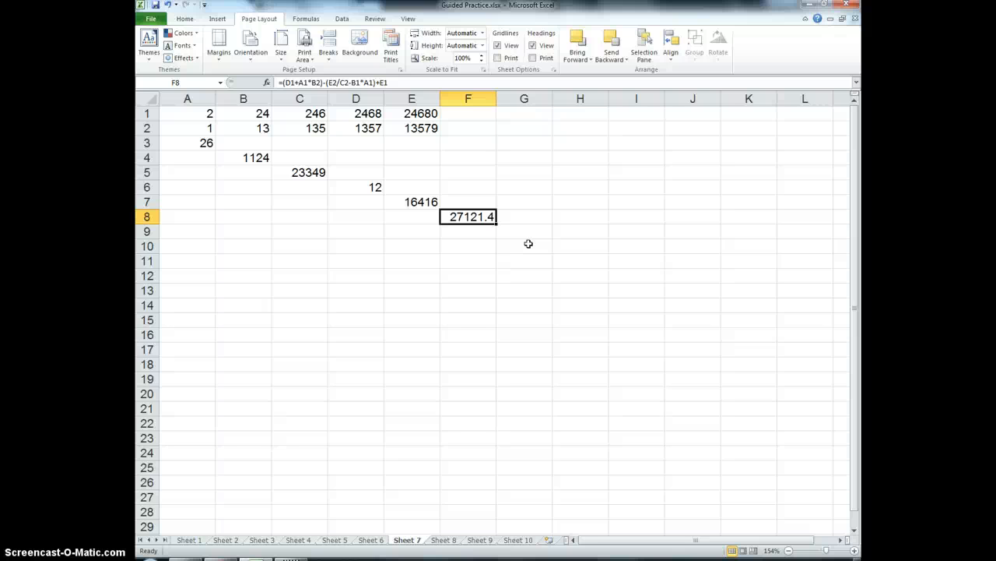
Enter the formula =(C2+D1+E2)/B1-D2 in cell G9 by cell reference and reselect the cell to review it
left_click(536, 233)
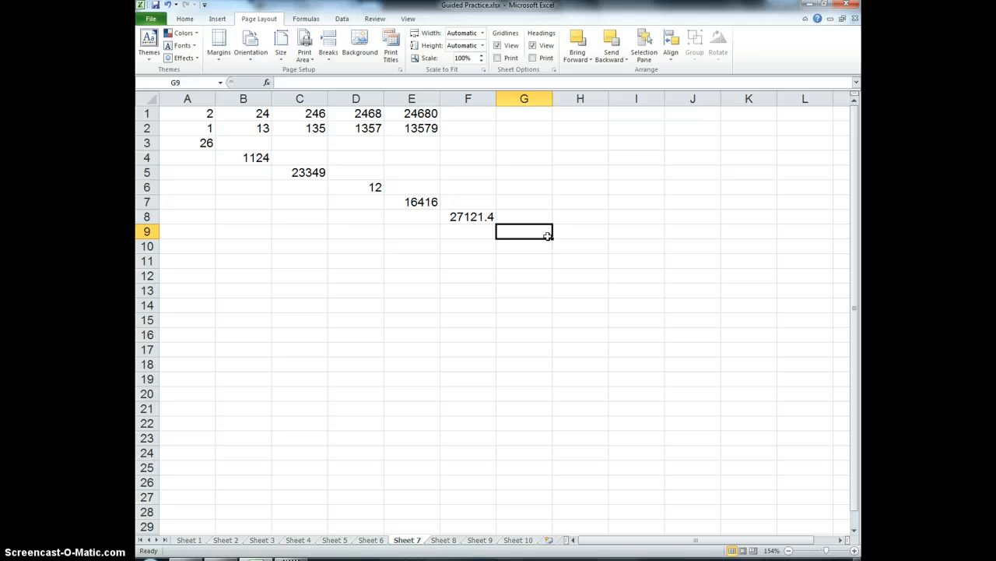
type("=")
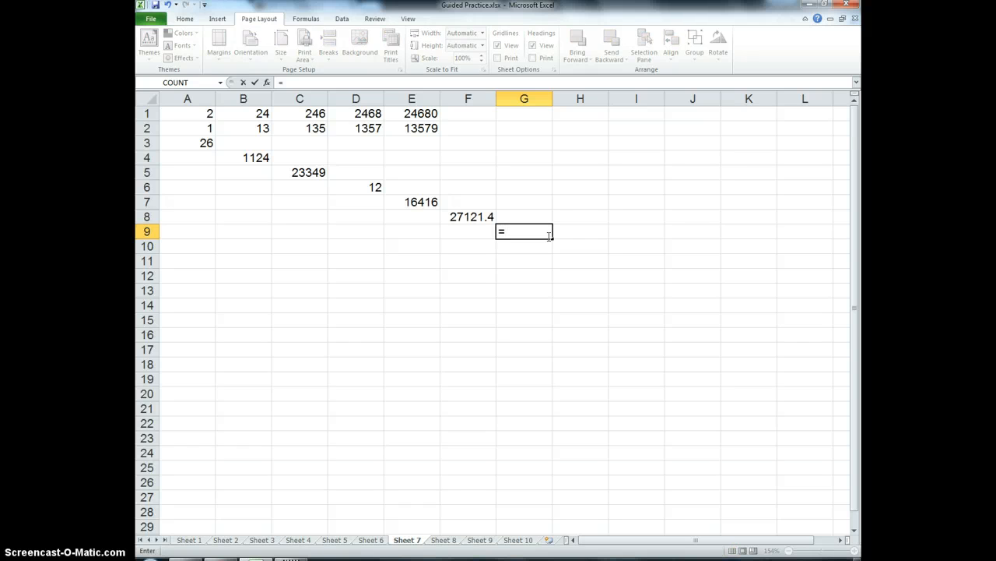
left_click(549, 235)
type("(")
left_click(323, 128)
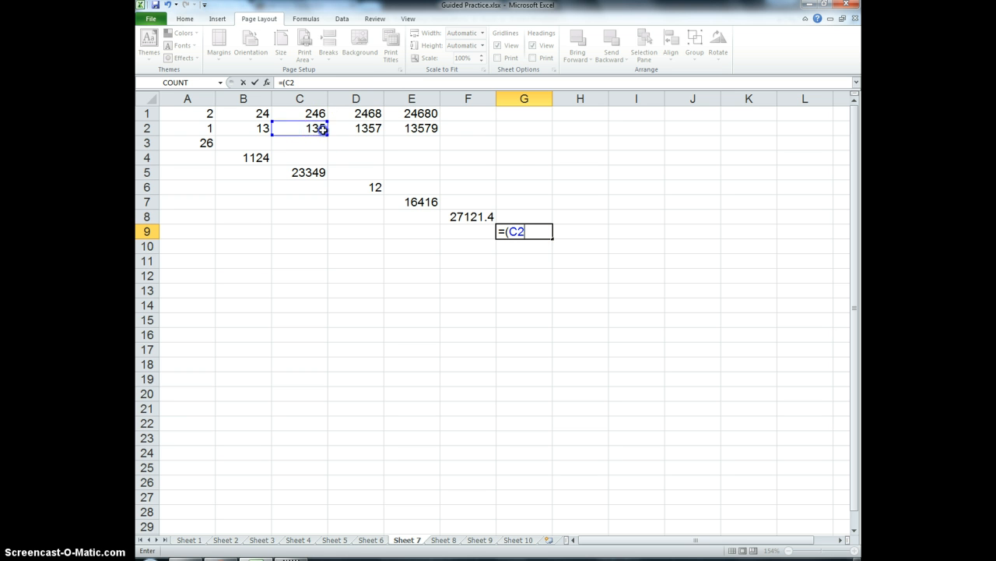
type("+")
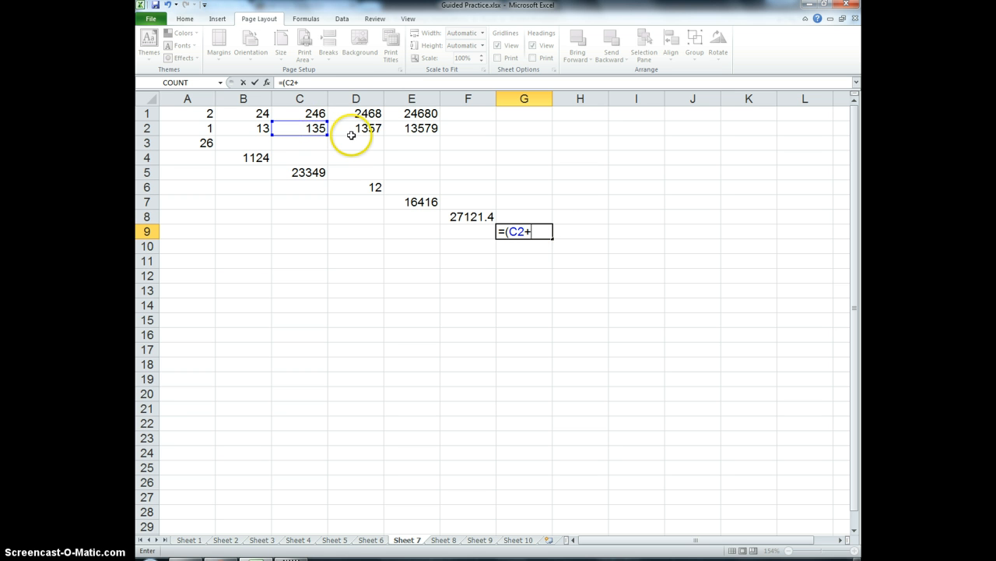
left_click(371, 113)
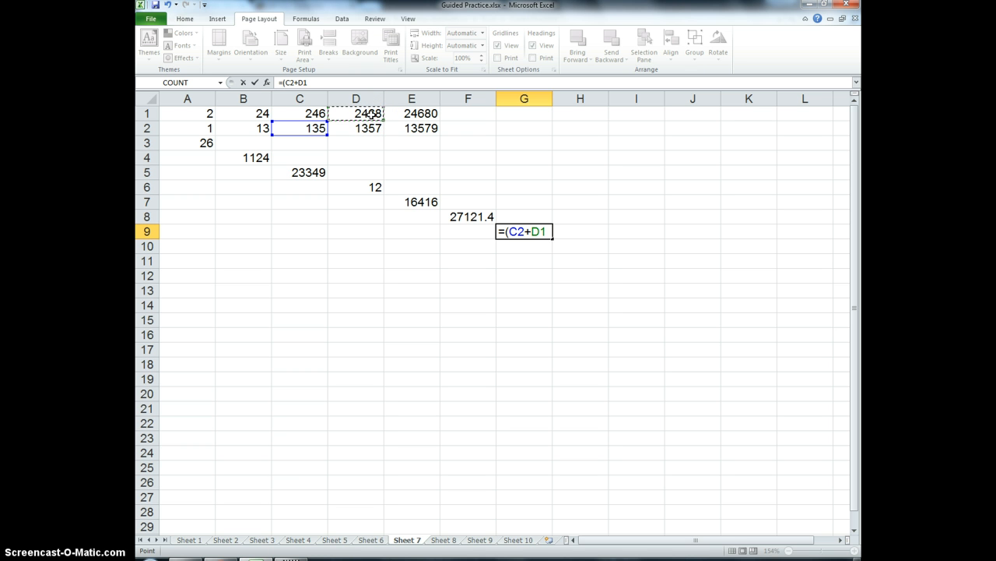
type("+")
left_click(409, 127)
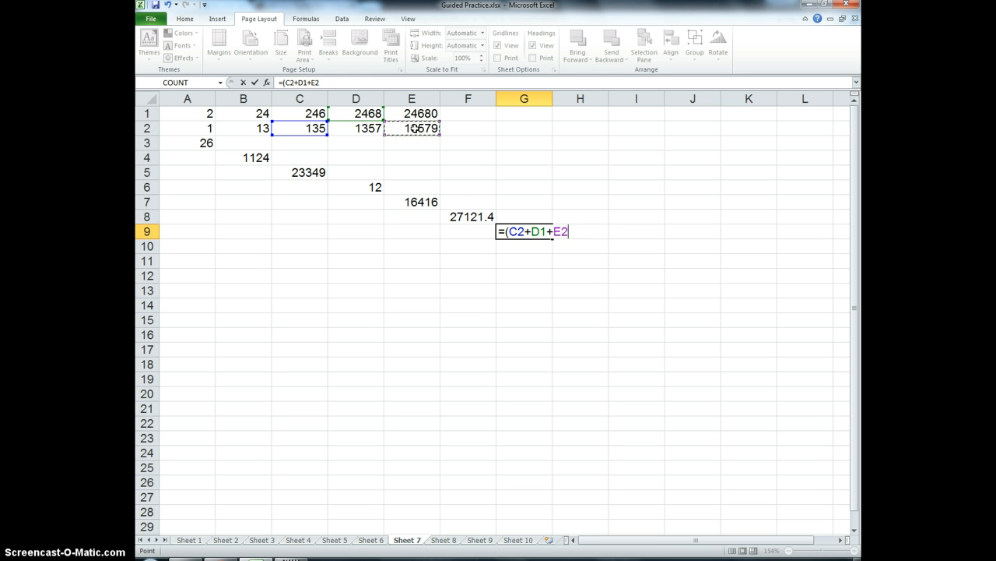
type(")")
type("/")
left_click(255, 114)
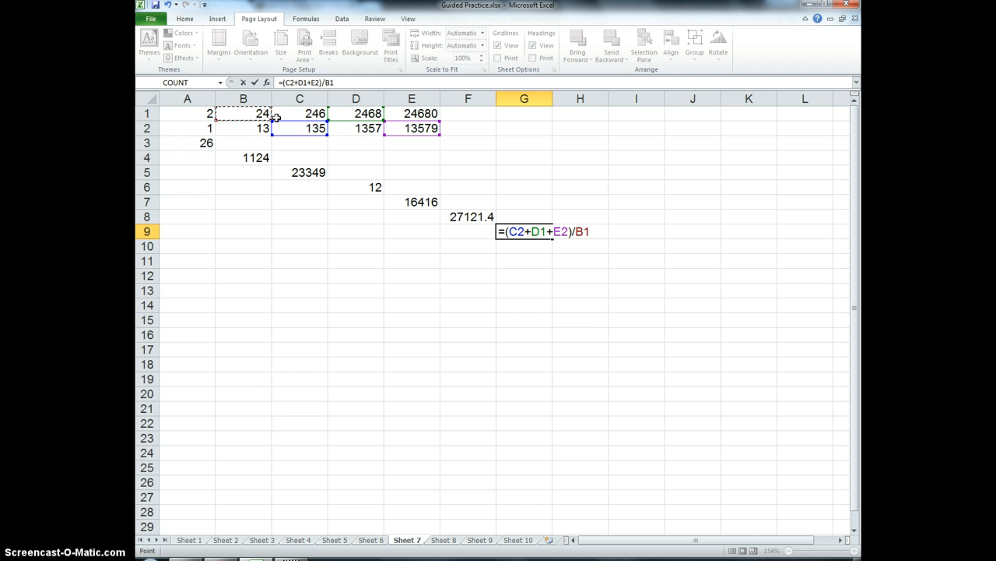
type("-")
left_click(372, 109)
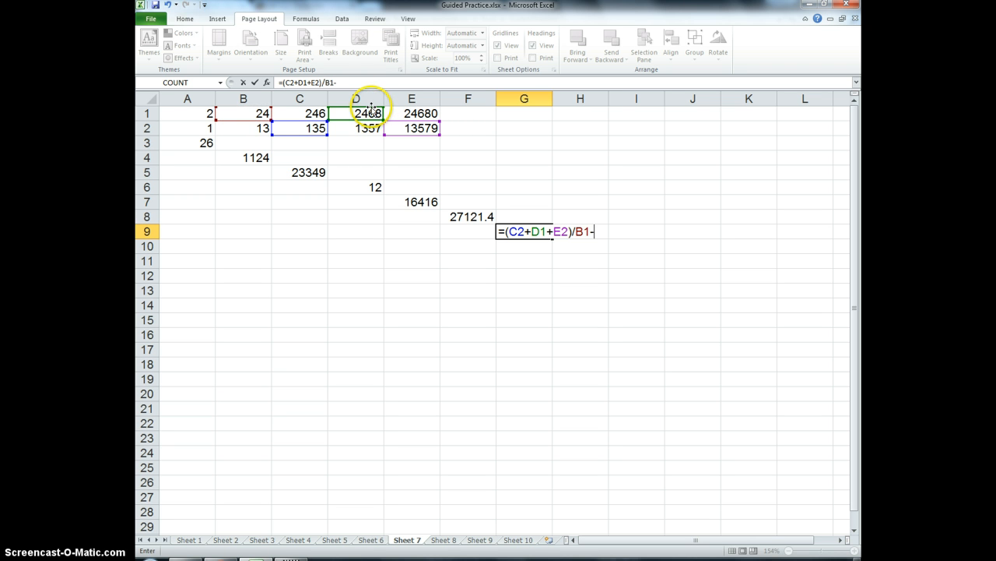
left_click(371, 130)
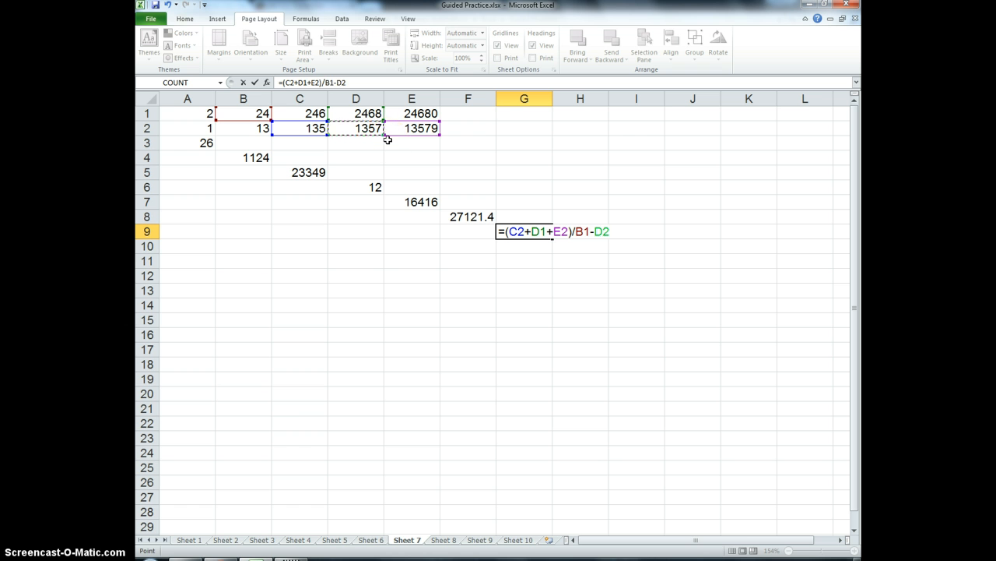
key("Return")
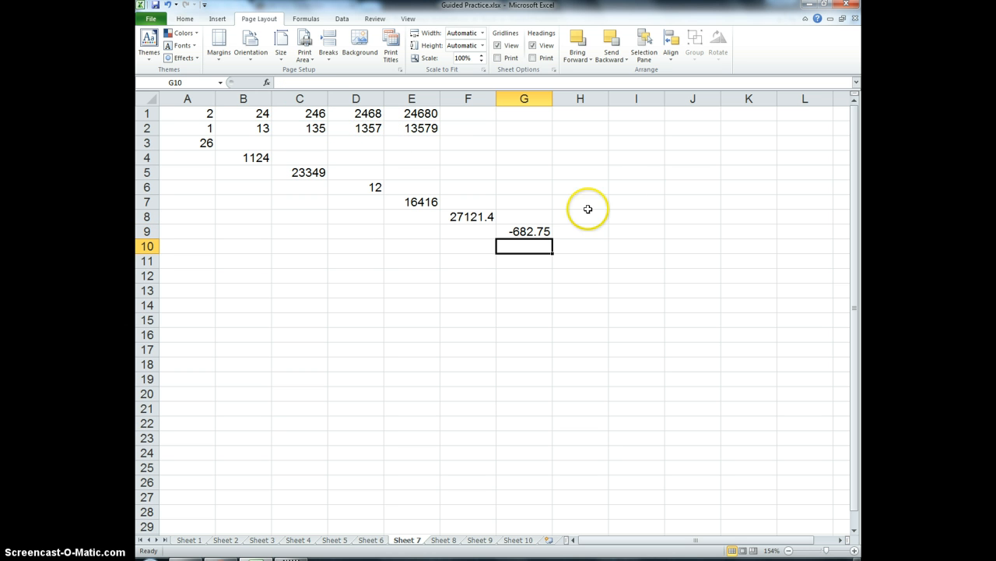
left_click(542, 231)
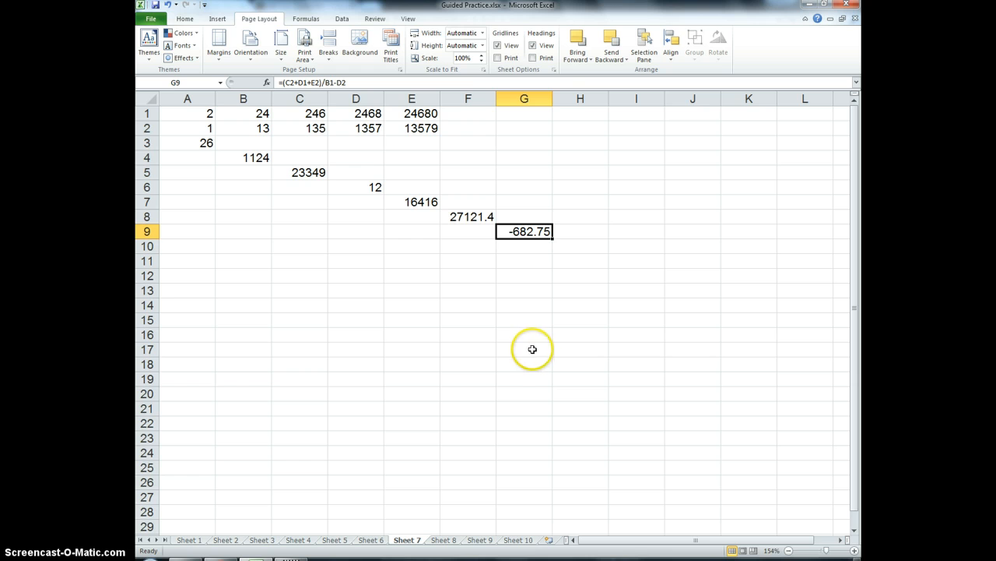
Apply the Currency number format to the formula results in A3:G9, and switch to Sheet 8
left_click(180, 142)
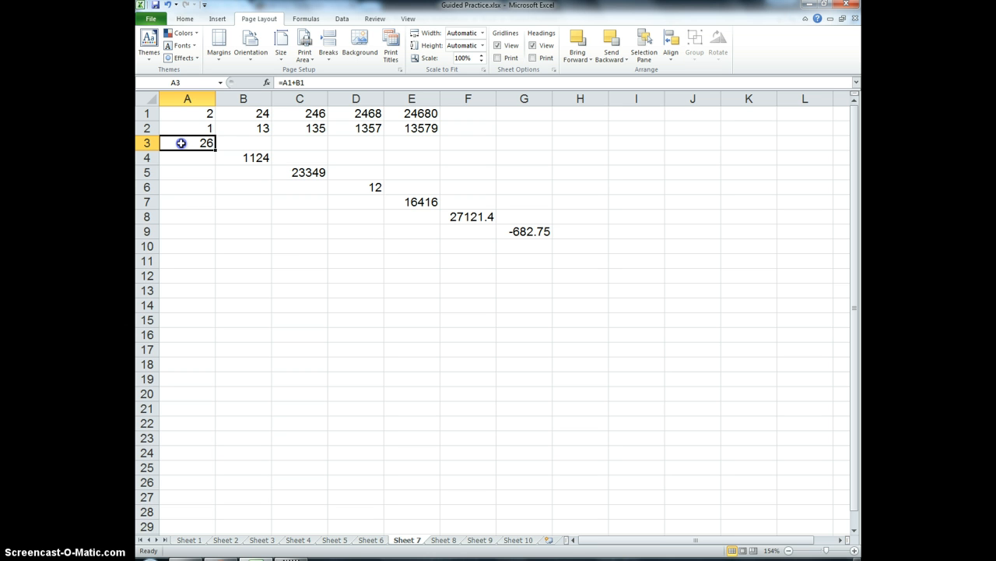
left_click_drag(180, 143, 526, 240)
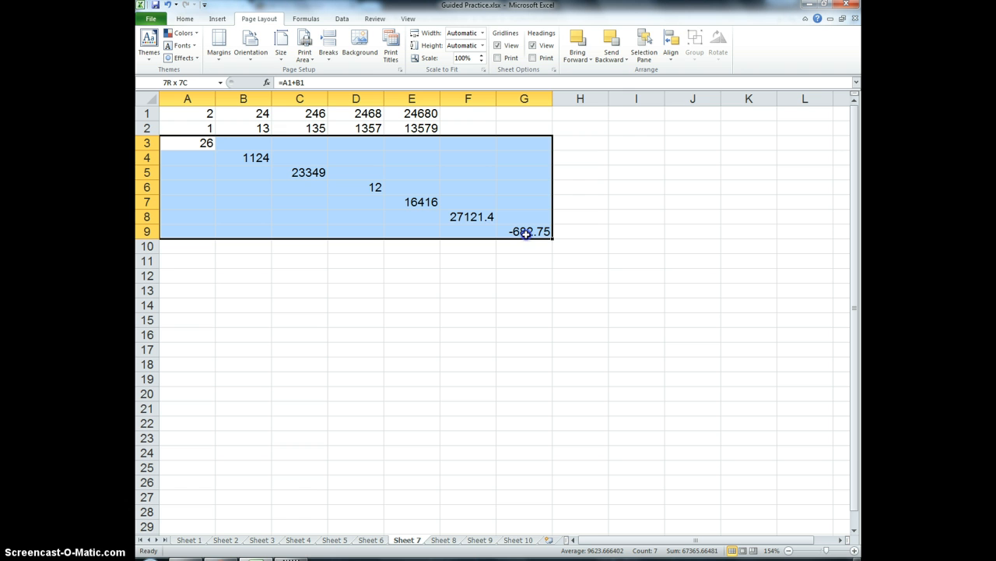
left_click_drag(525, 234, 525, 233)
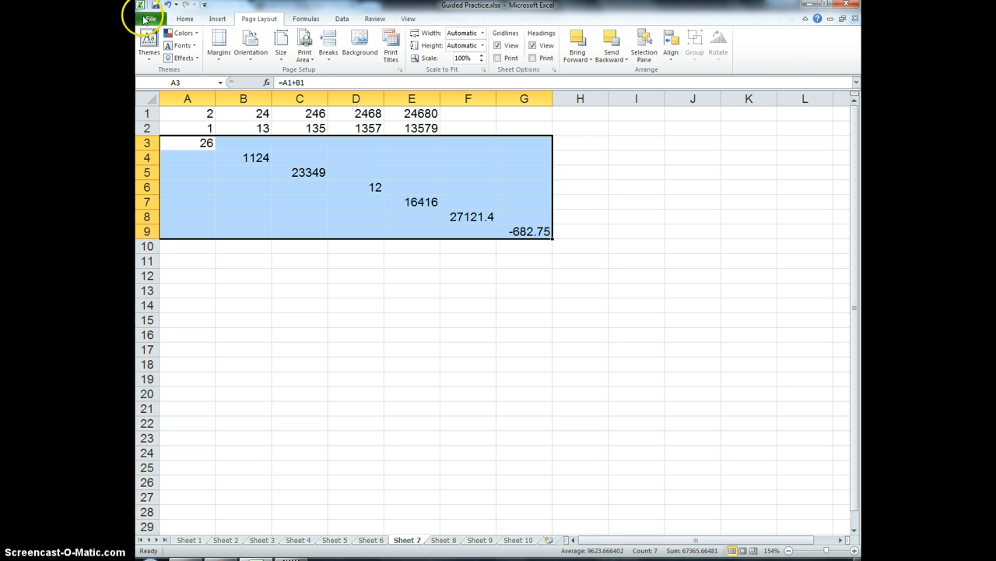
left_click(184, 20)
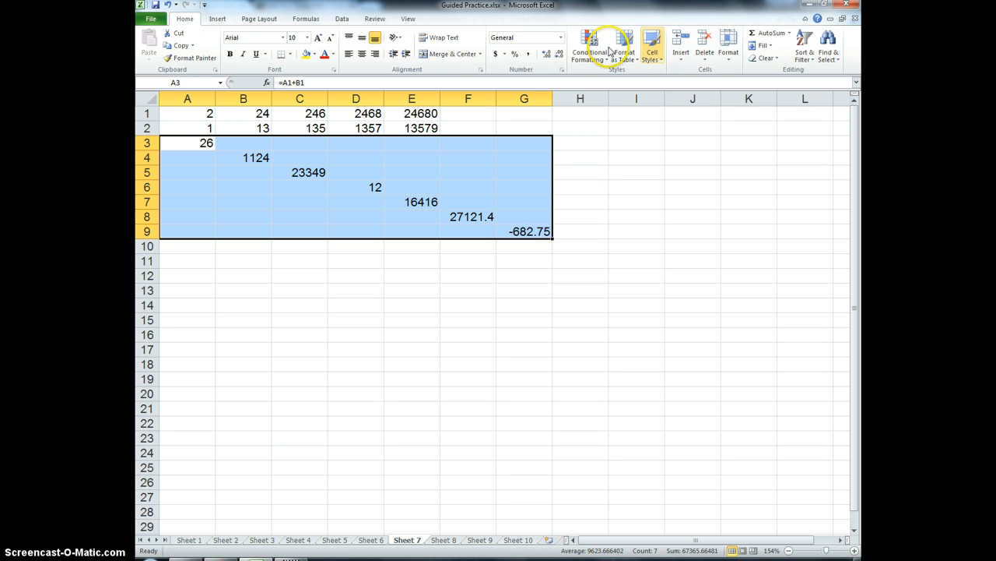
left_click(560, 37)
left_click(559, 100)
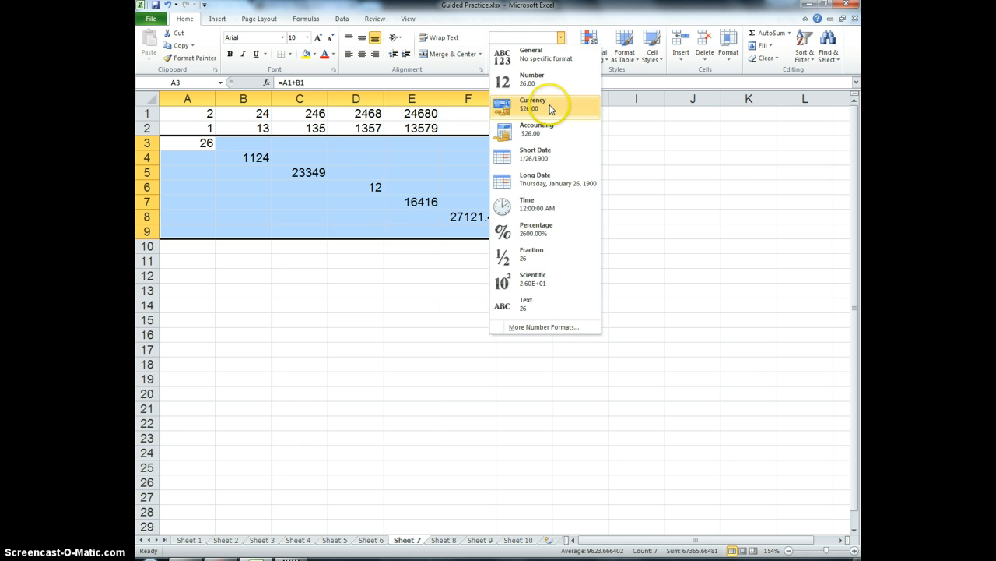
left_click(594, 322)
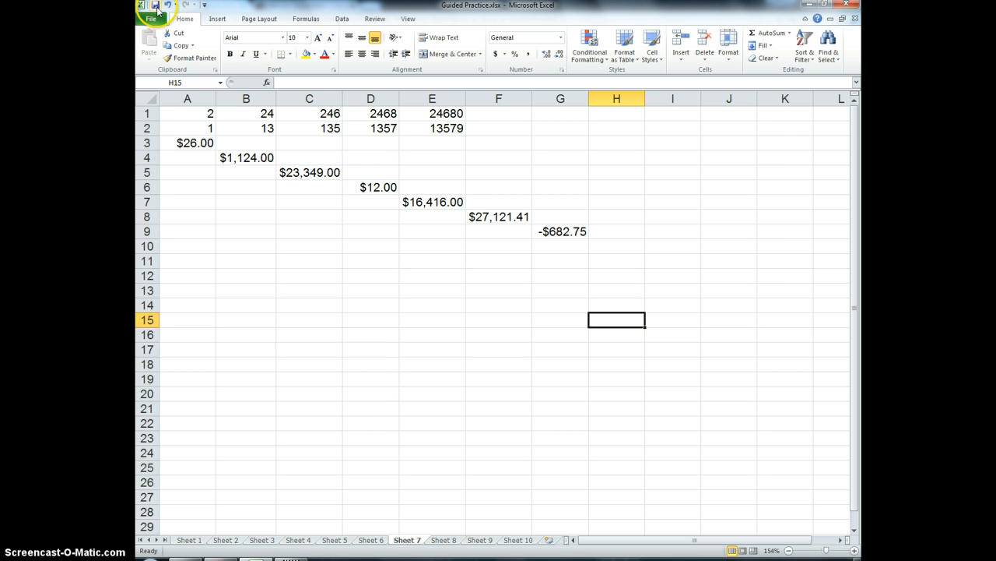
left_click(444, 540)
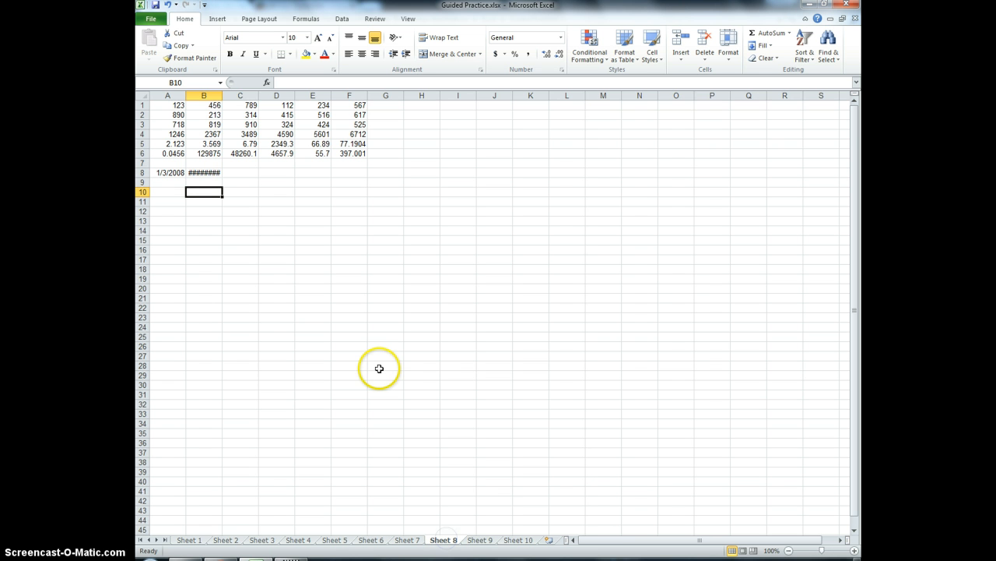